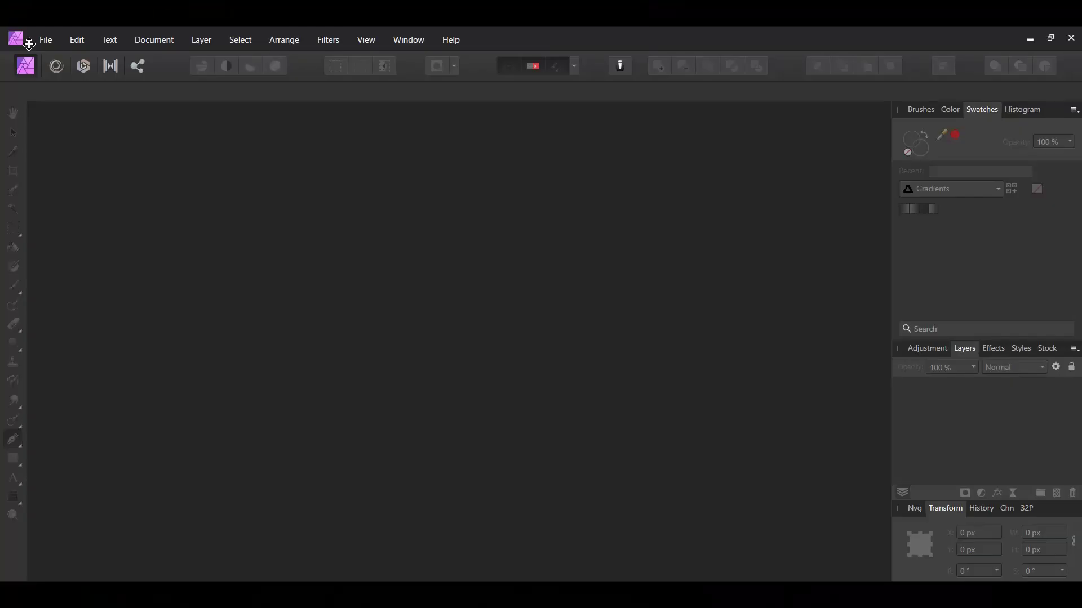
Open the image pexels-francesco-ungaro-1671325 from the Downloads folder
left_click(40, 43)
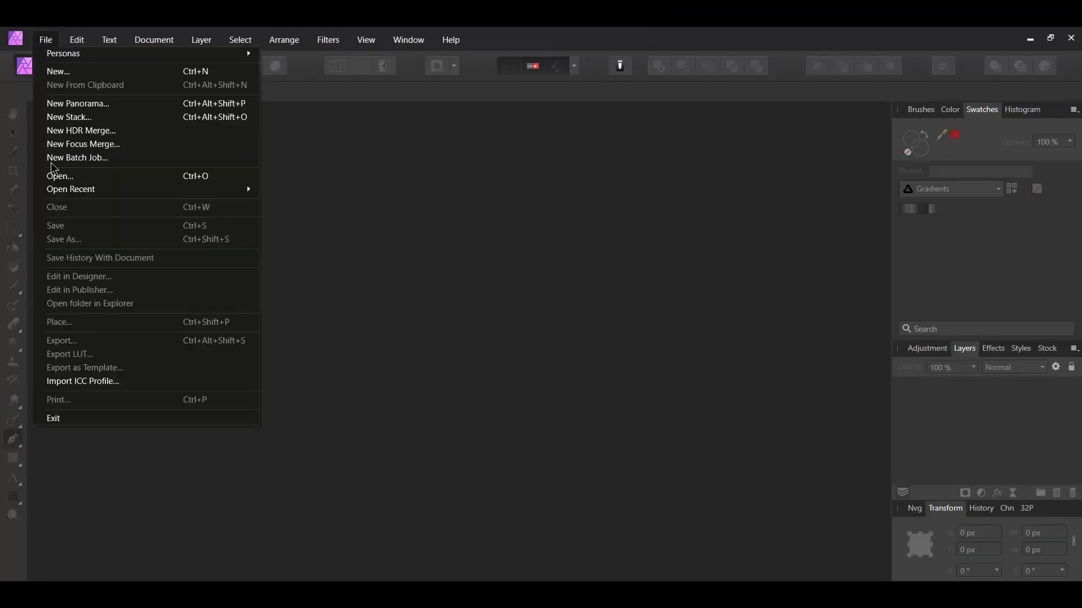
left_click(62, 178)
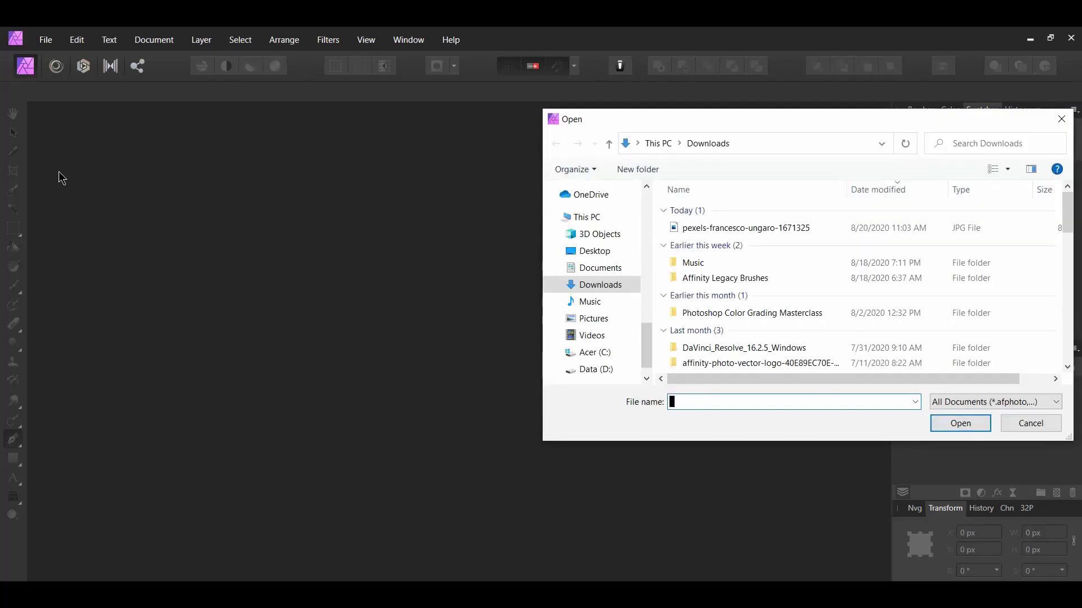
left_click(726, 230)
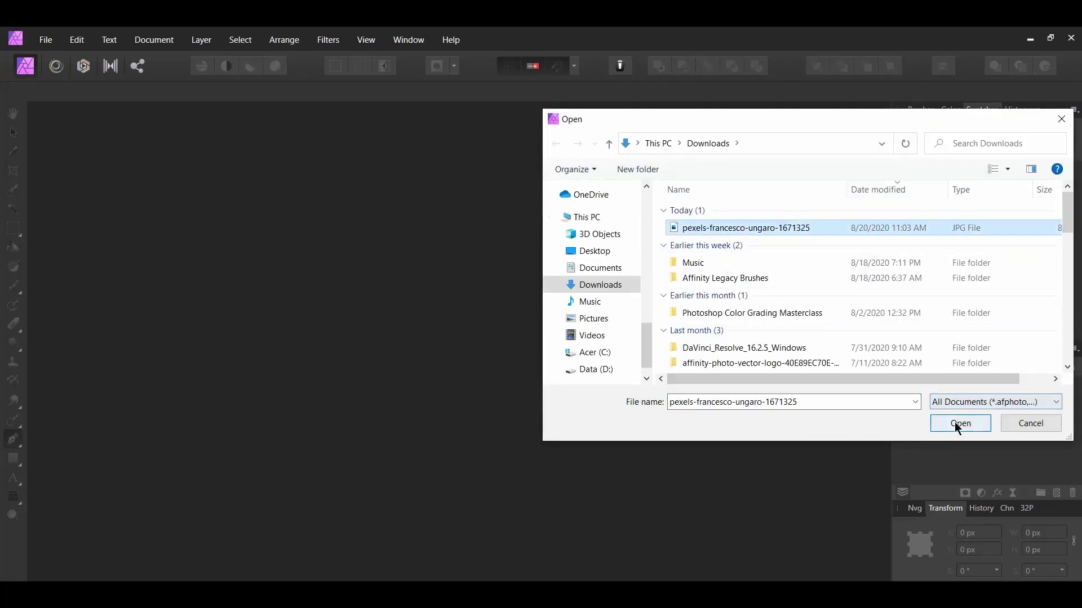
left_click(959, 423)
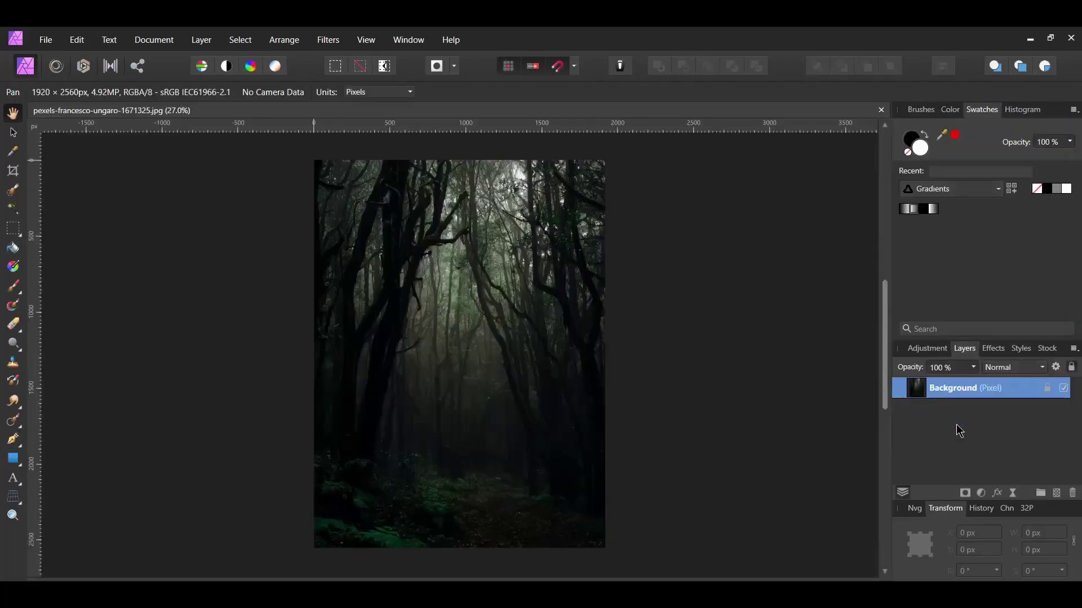
Darken the photo with a Curves adjustment, lowering the curve's white end point to about three quarters of full height
key("v")
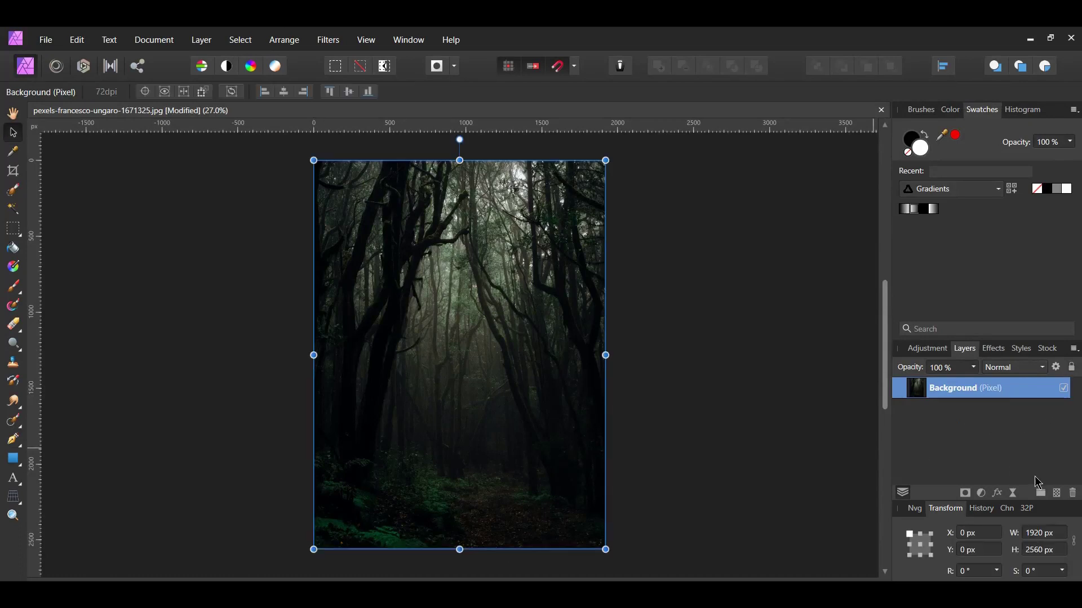
left_click(981, 494)
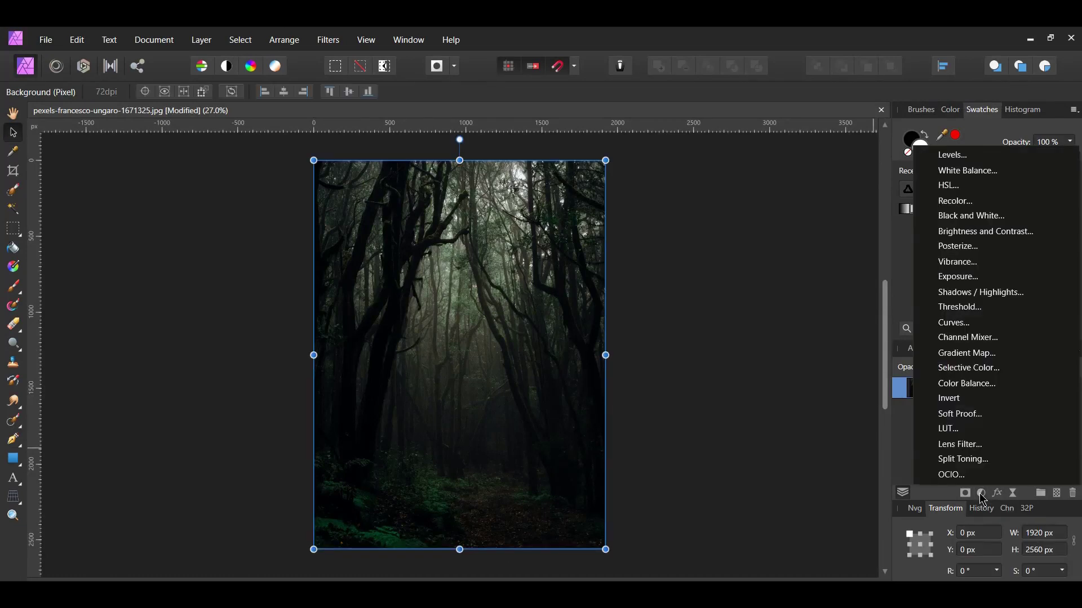
left_click(1038, 323)
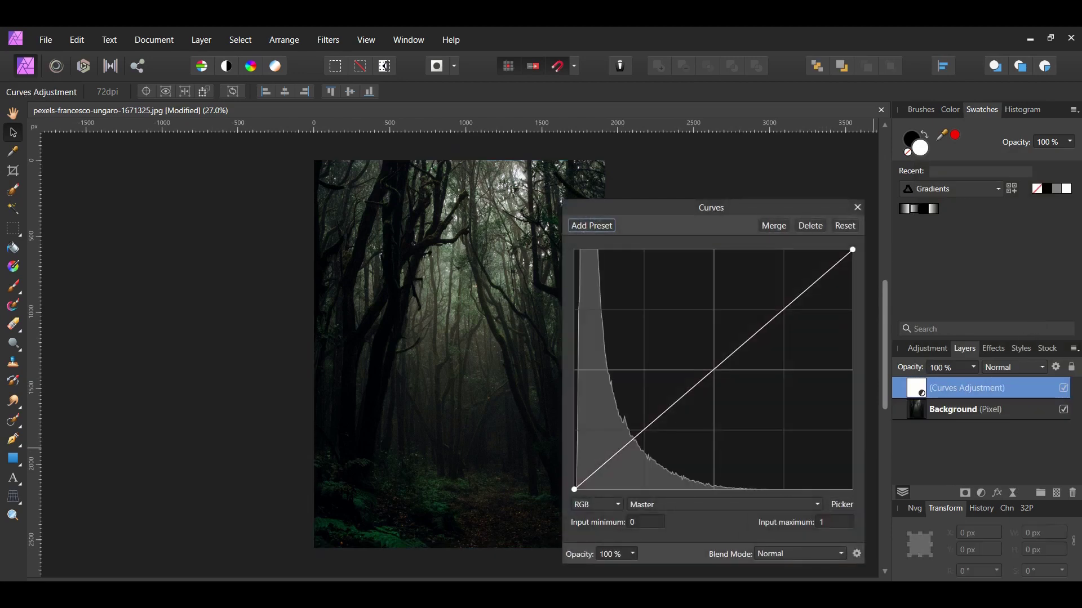
scroll(459, 349, "right", 3)
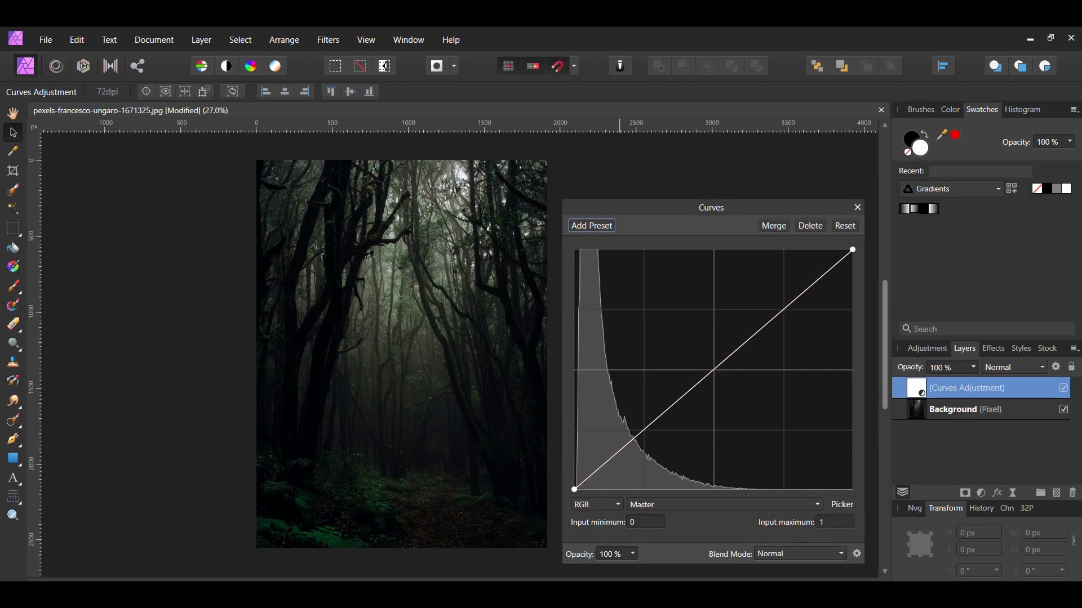
left_click(853, 250)
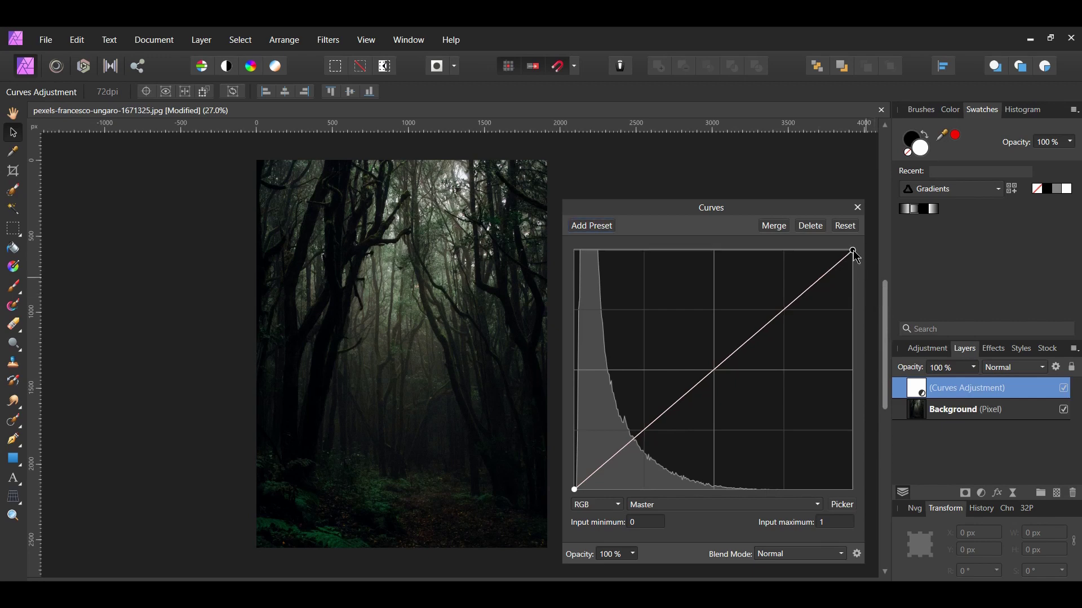
left_click_drag(853, 250, 865, 313)
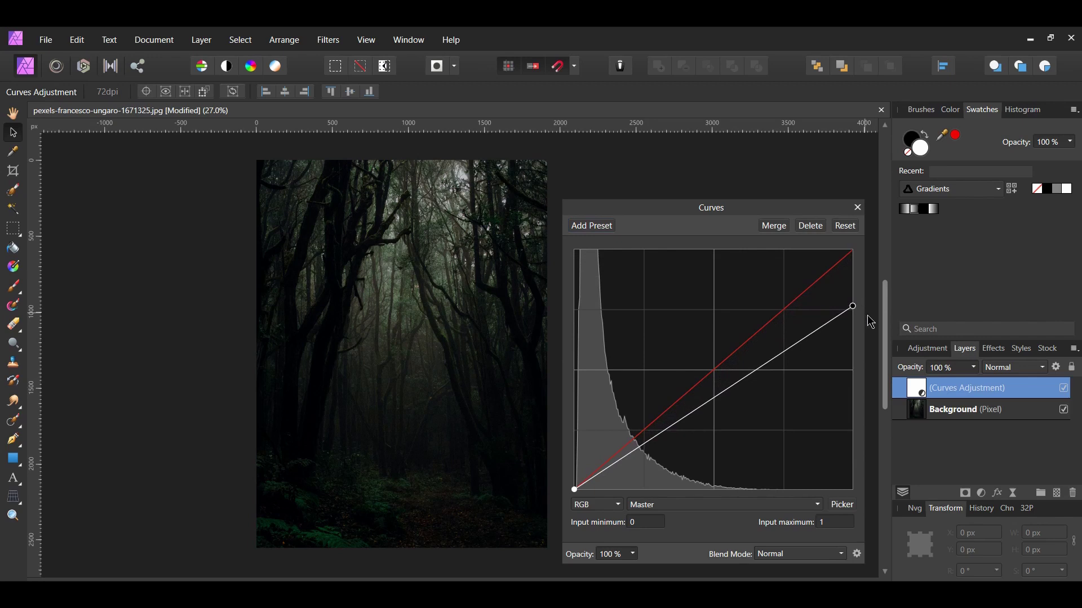
left_click(863, 207)
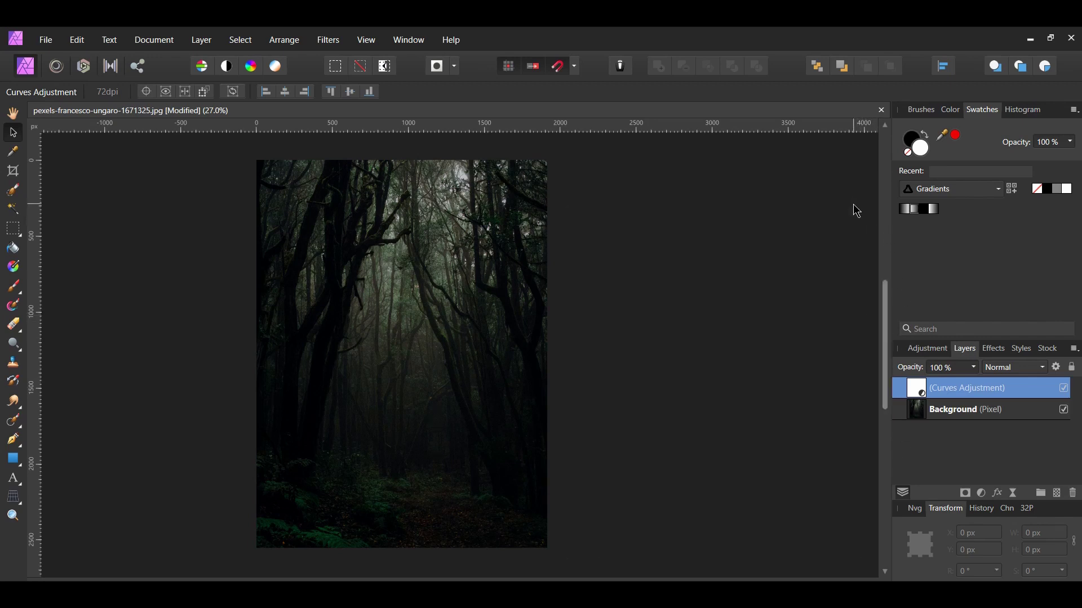
Draw an open three-sided frame about 394 by 487 px with the Pen tool over the forest path, leaving its bottom side open
scroll(259, 422, "left", 3)
key("p")
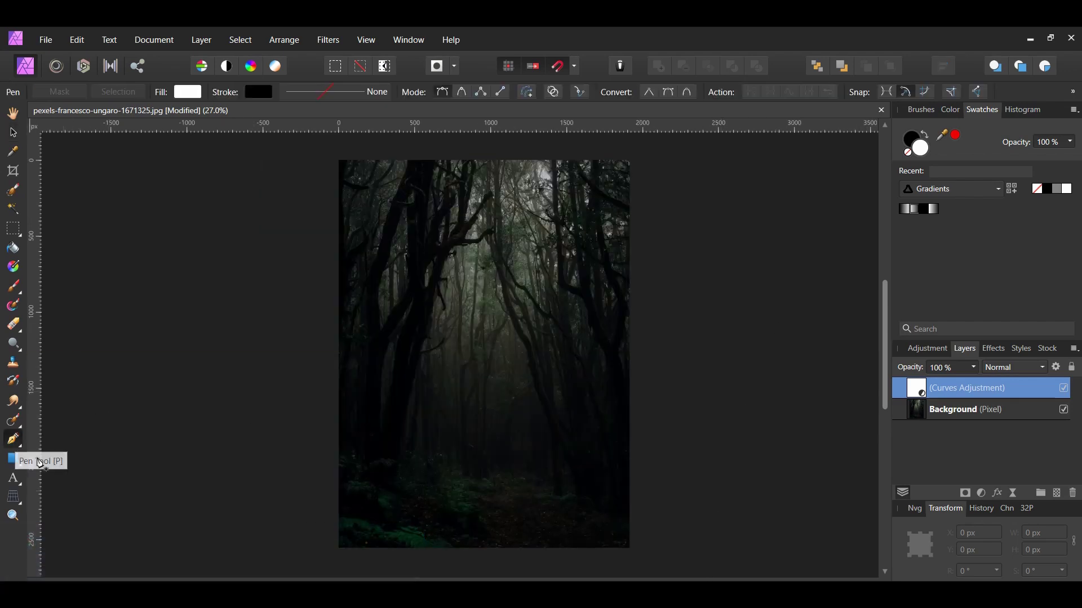
scroll(487, 458, "up", 2)
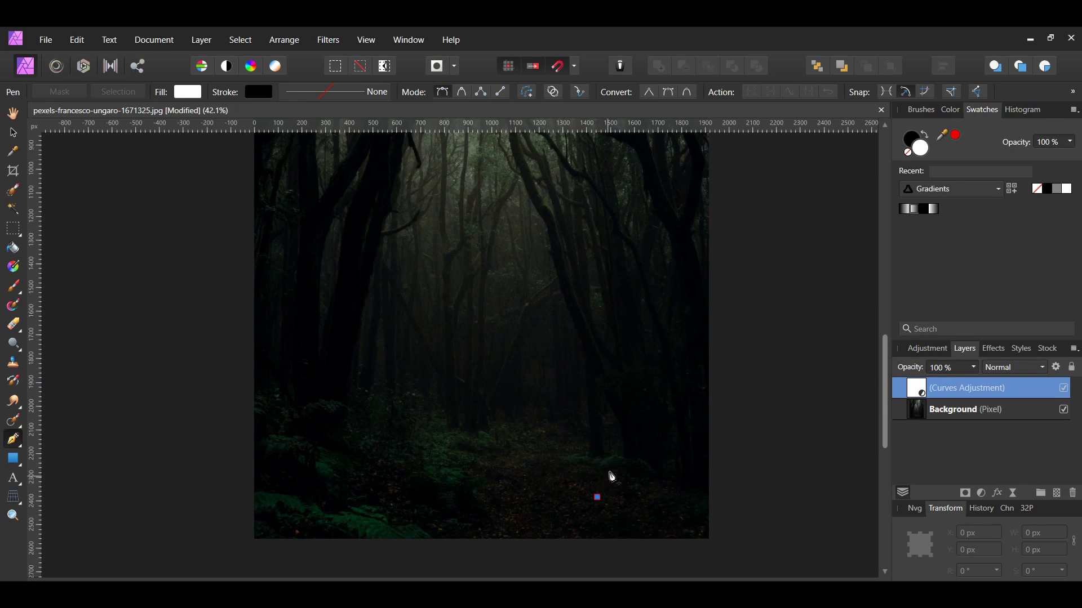
left_click(600, 496)
left_click(600, 375)
left_click(503, 375)
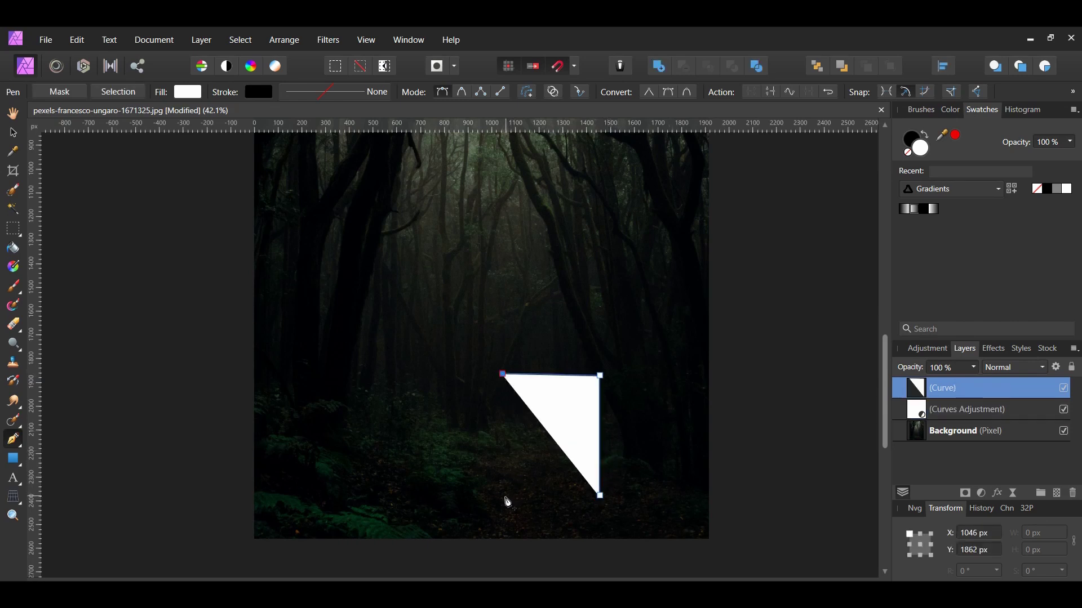
left_click(503, 498)
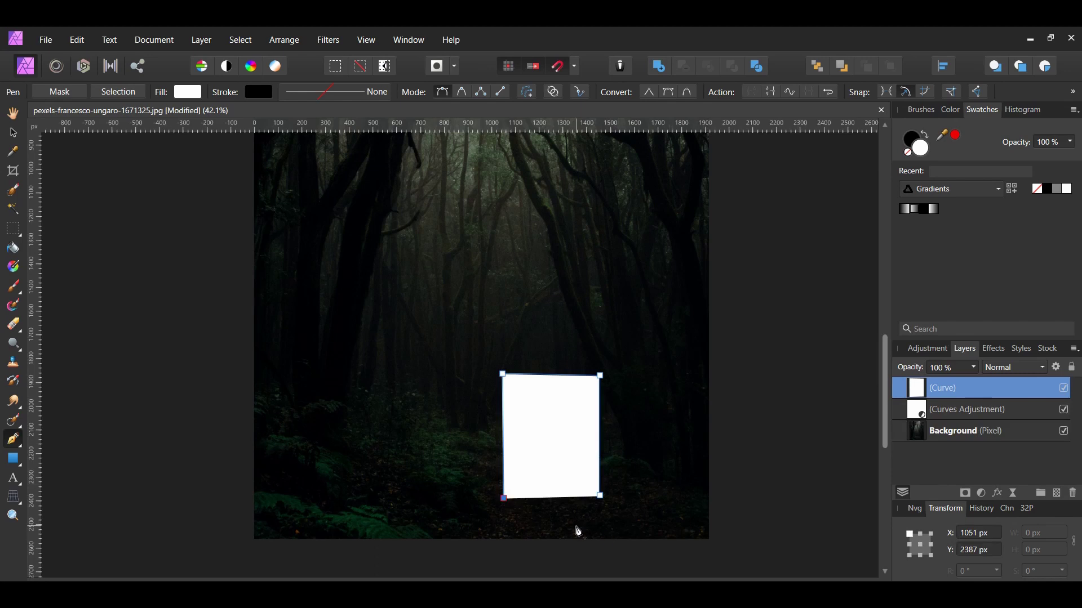
Remove the frame's fill and give it a 3 pt white stroke
left_click(909, 155)
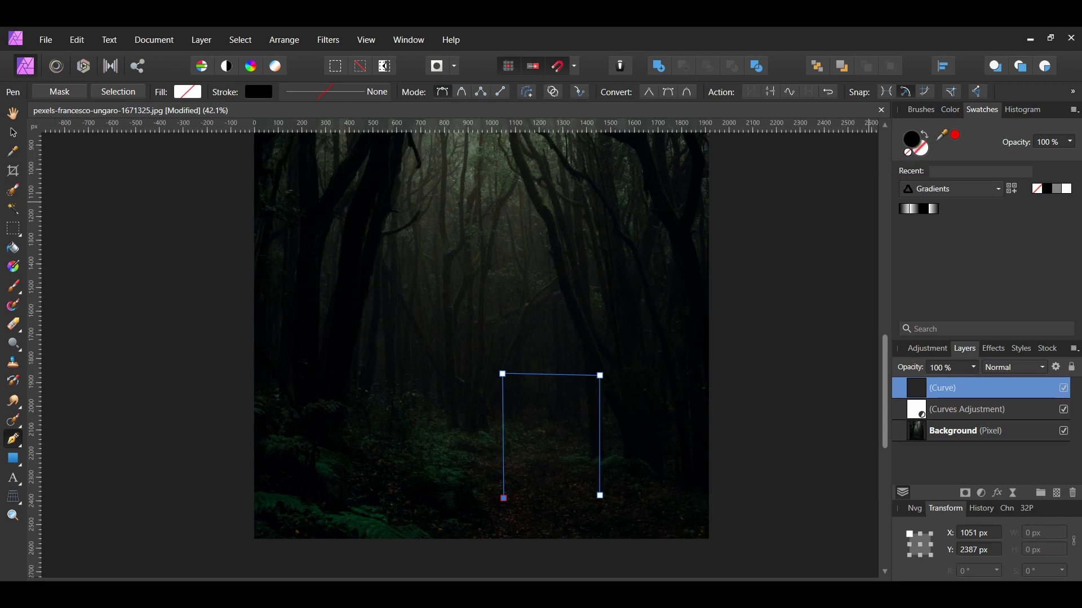
left_click(316, 91)
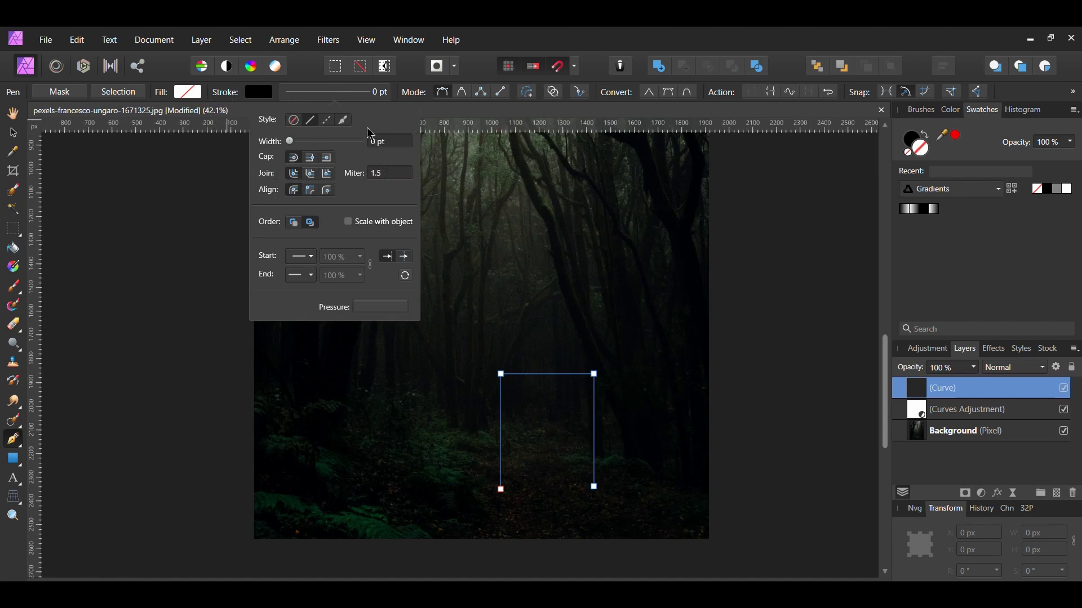
left_click(387, 142)
type("3")
key("Return")
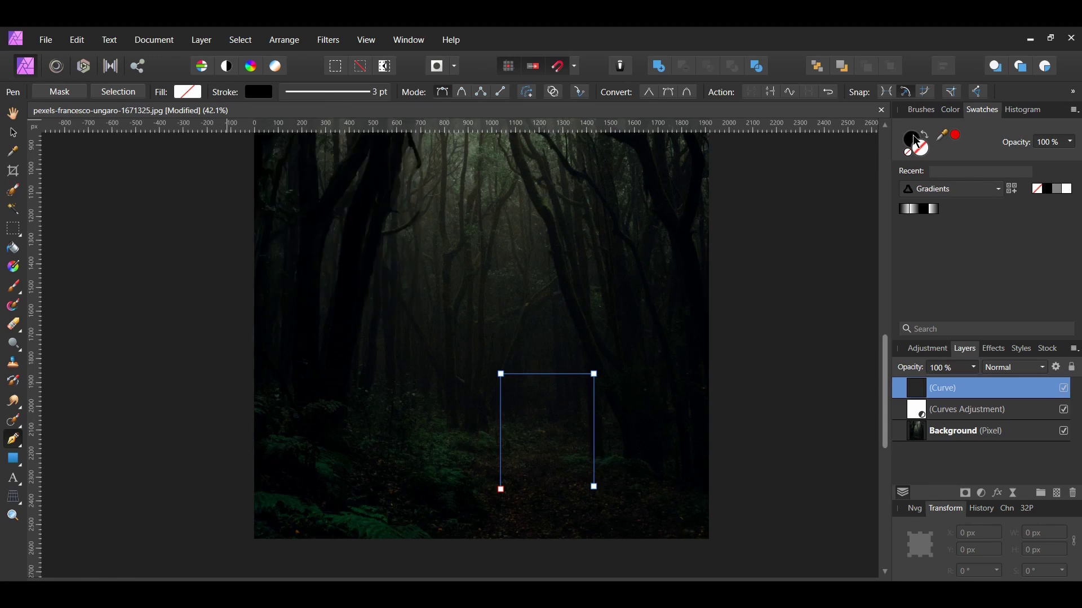
left_click(1067, 191)
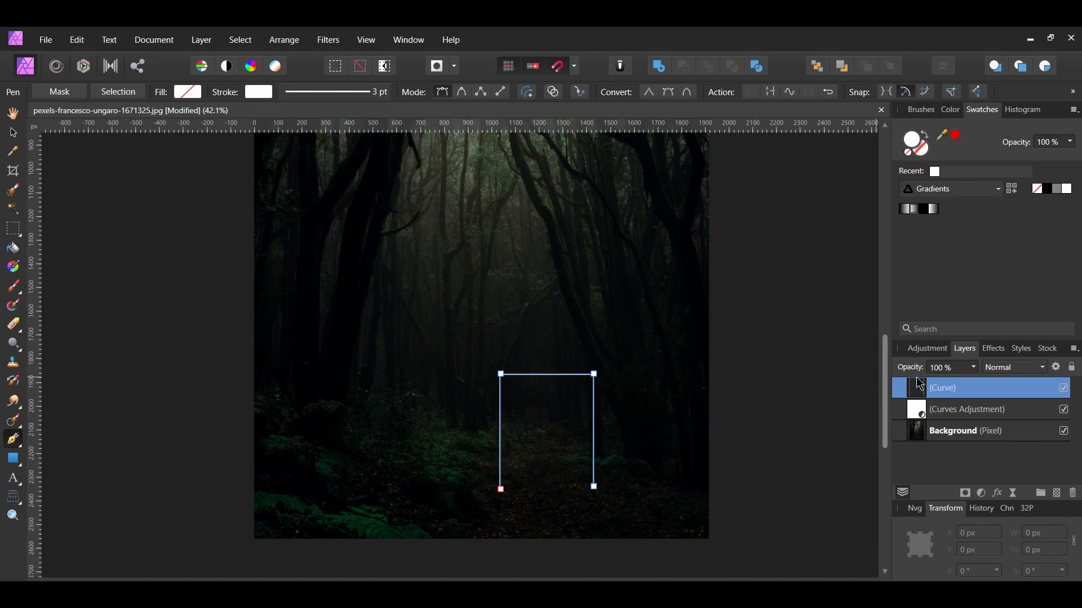
Rename the frame's curve layer as Main Glow
double_click(956, 388)
type("M")
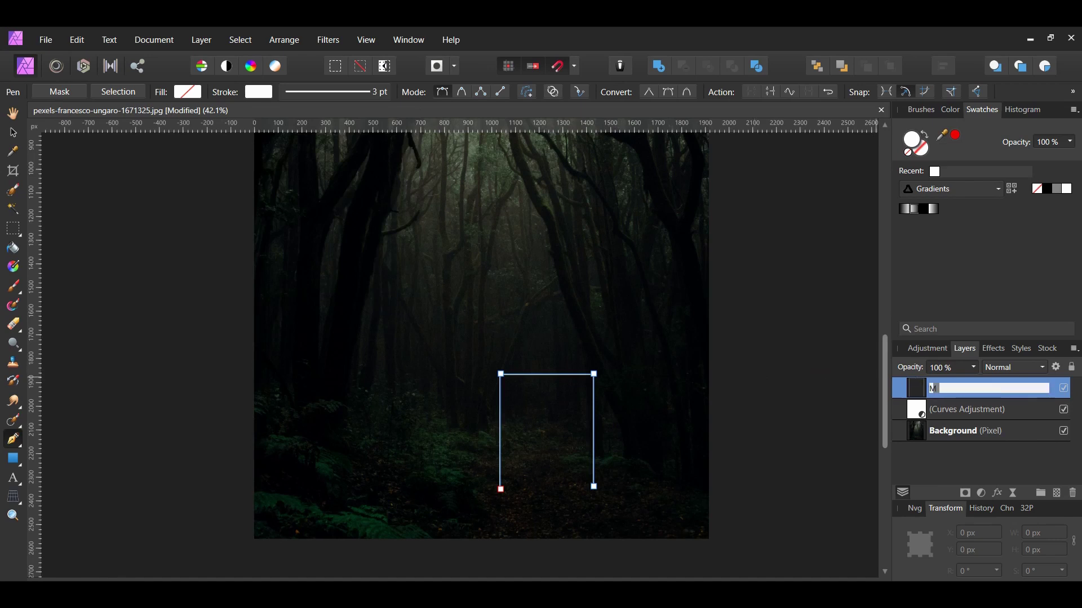
type("ain Glow")
key("Return")
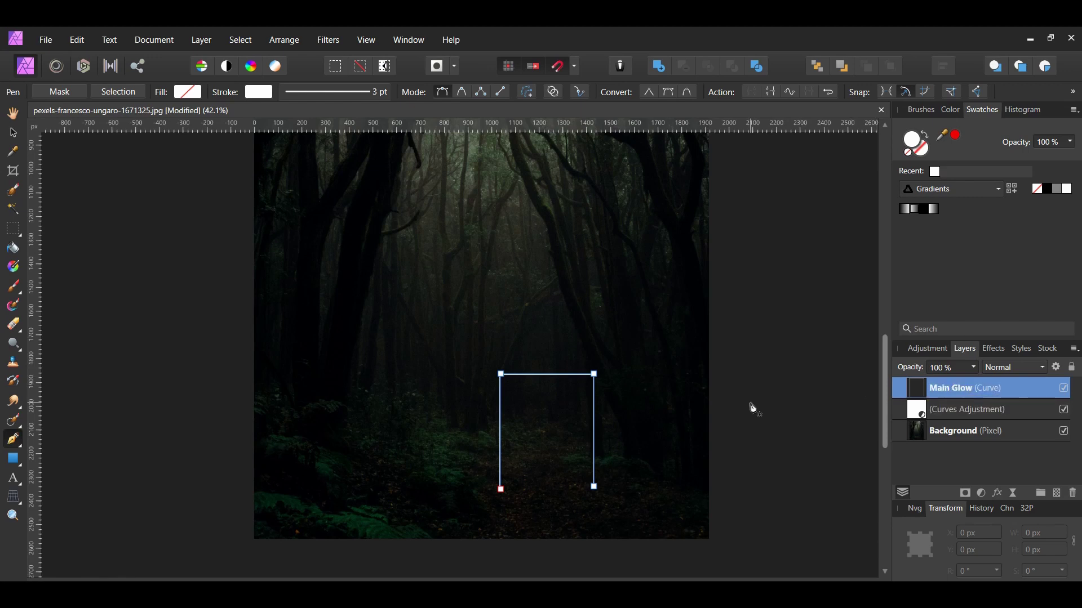
Duplicate the Main Glow layer and rename the copy as Inner Glow
key("v")
key("ctrl+j")
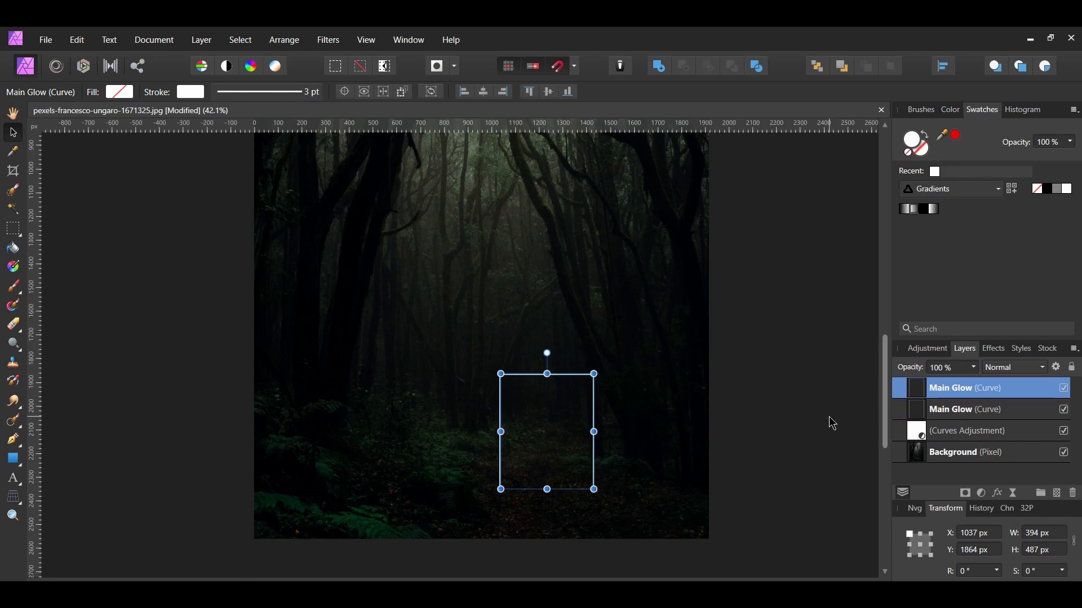
double_click(916, 397)
key("Home")
key("Delete")
key("Delete")
key("Delete")
key("Delete")
key("Delete")
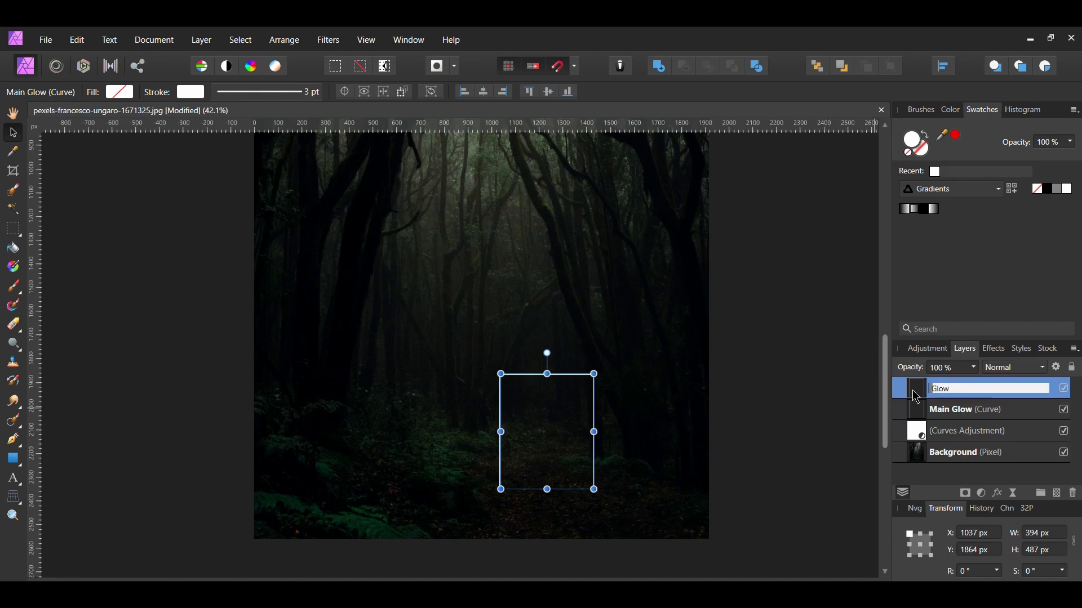
type("Inner")
key("Return")
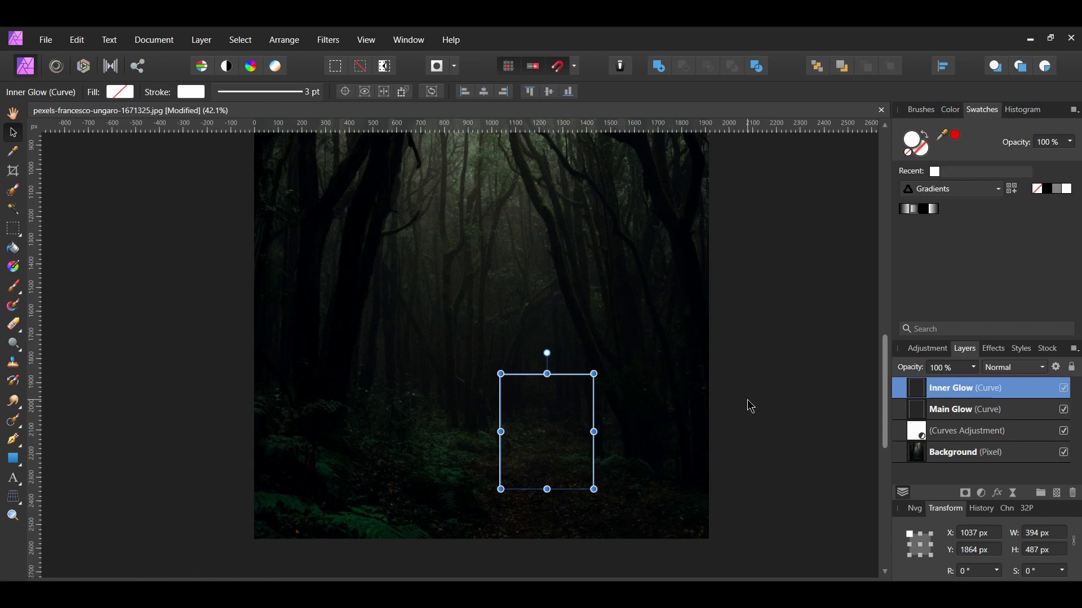
Enable an Outer Glow effect on the Main Glow layer and set its color to #ED17F0
left_click(953, 410)
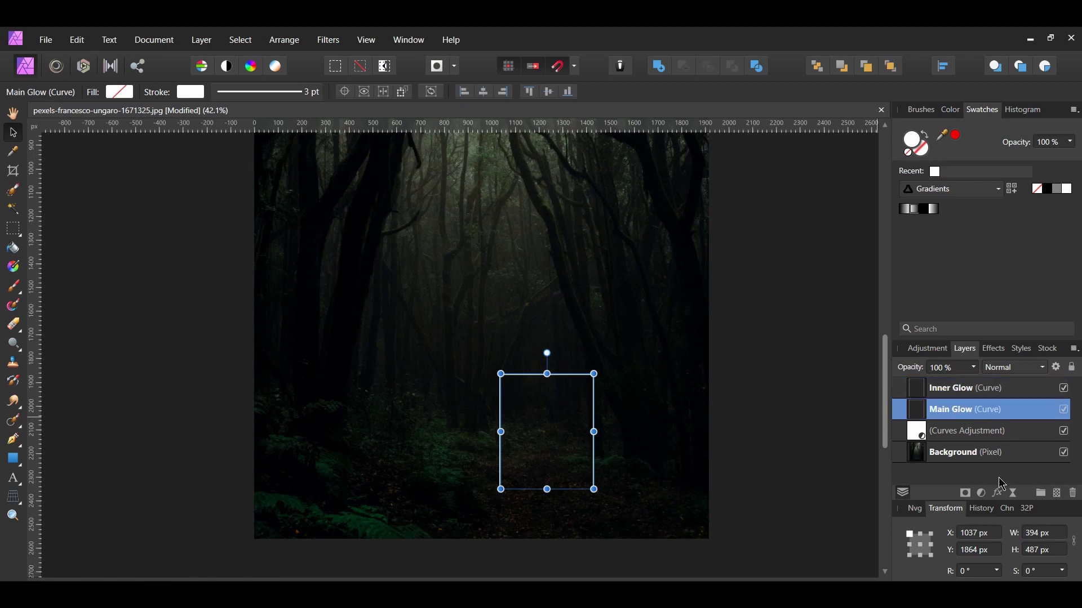
left_click(998, 494)
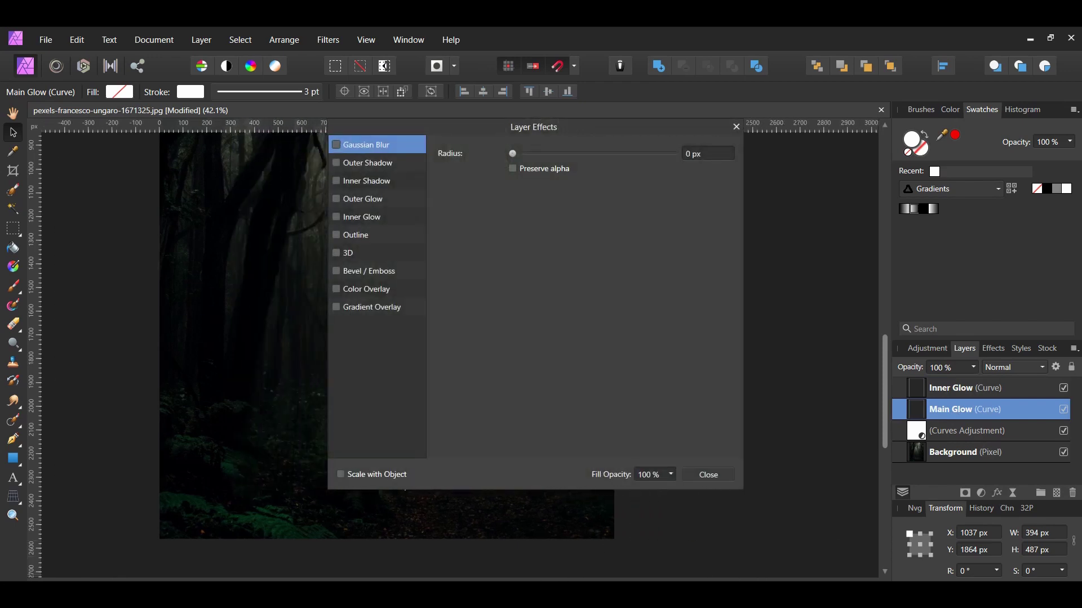
left_click_drag(563, 127, 718, 125)
left_click(501, 198)
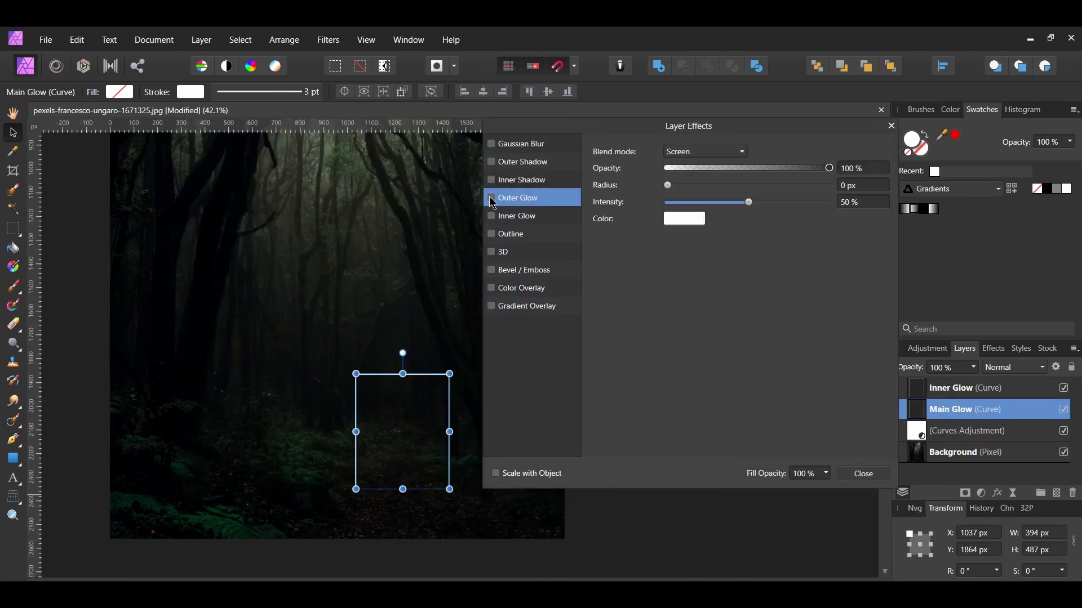
left_click(491, 198)
left_click(681, 219)
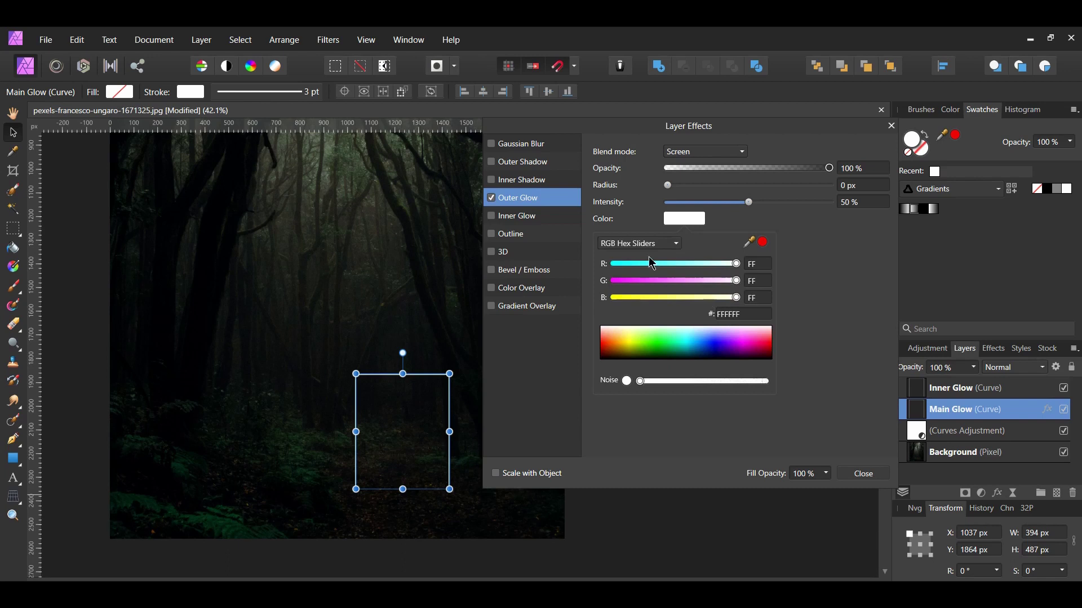
left_click(742, 314)
type("ED17F0")
key("Return")
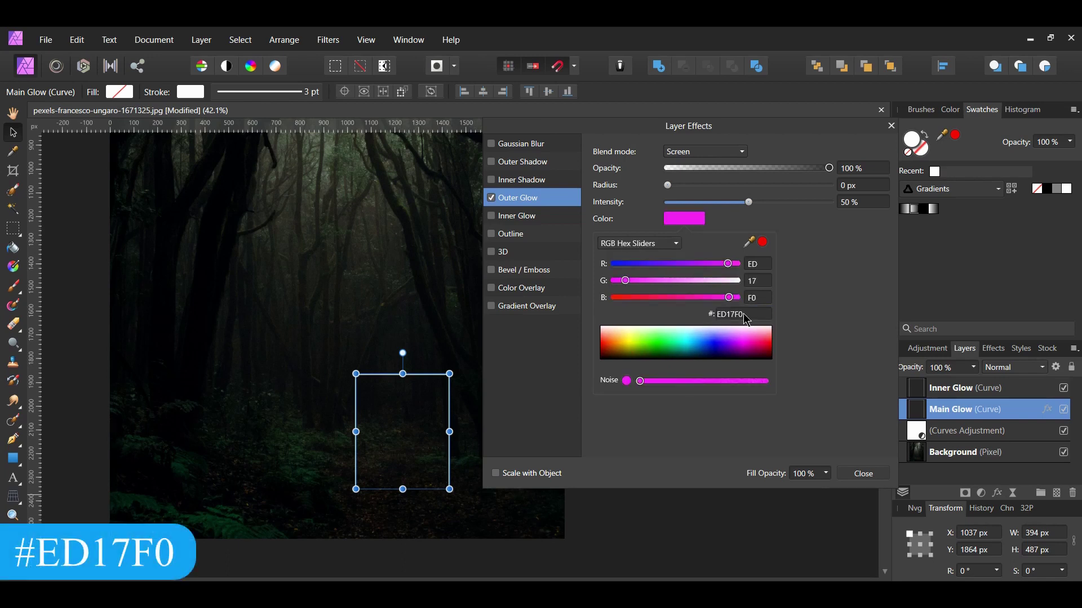
left_click(818, 321)
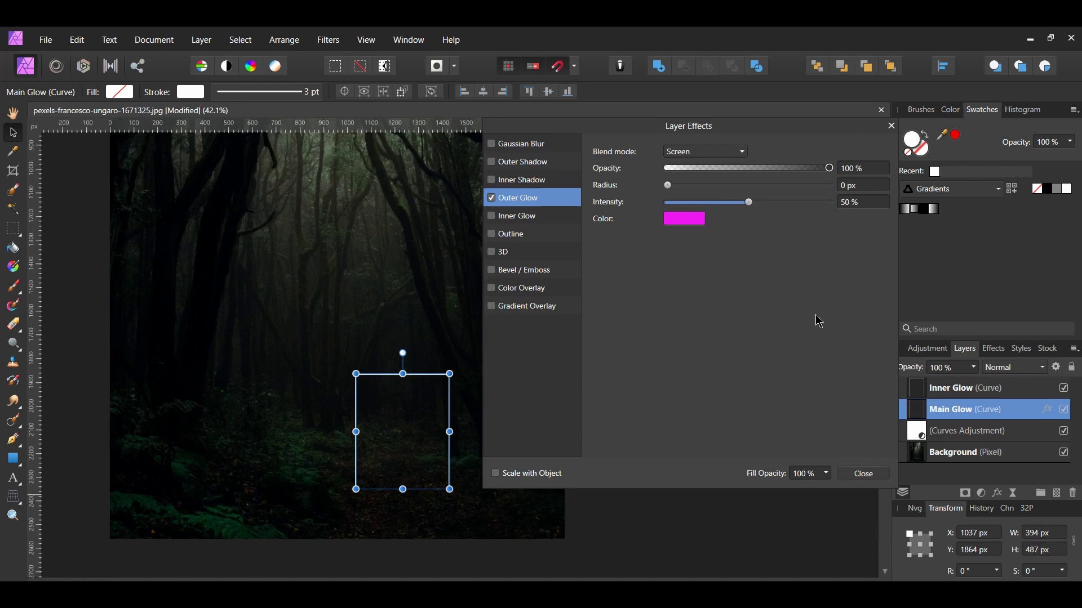
Set the outer glow's opacity to 90% and radius to 10 px, and close the layer effects
left_click(861, 168)
type("90")
key("Return")
left_click(855, 186)
type("10")
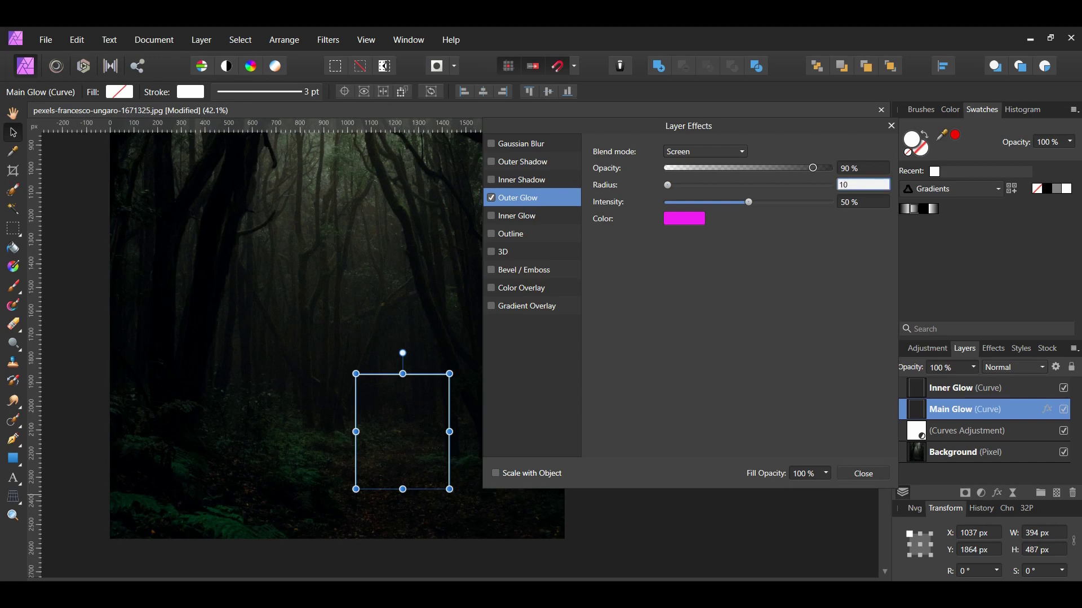
key("Return")
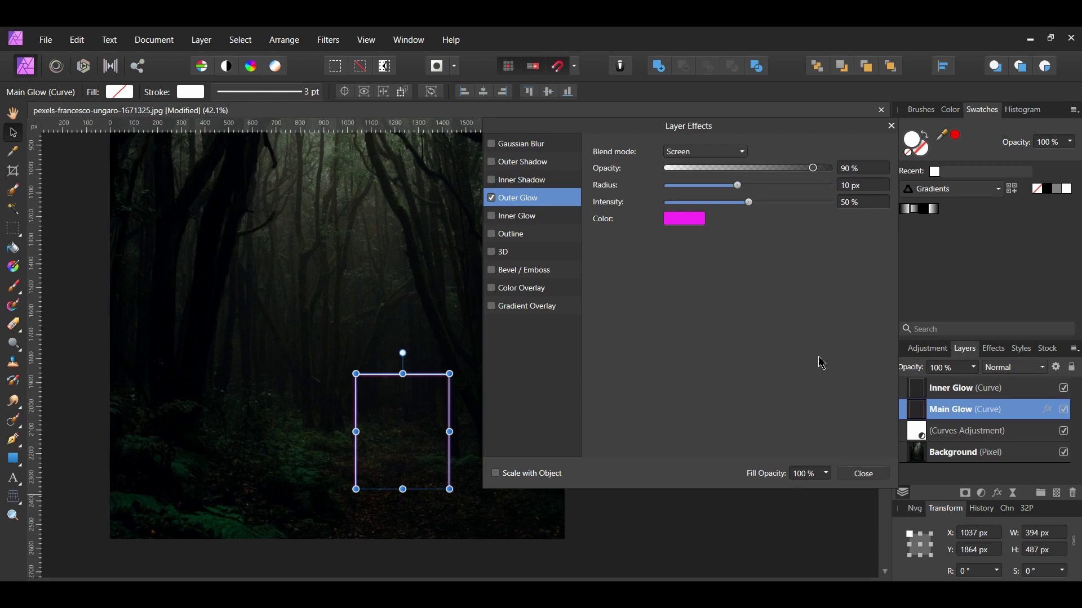
left_click(863, 483)
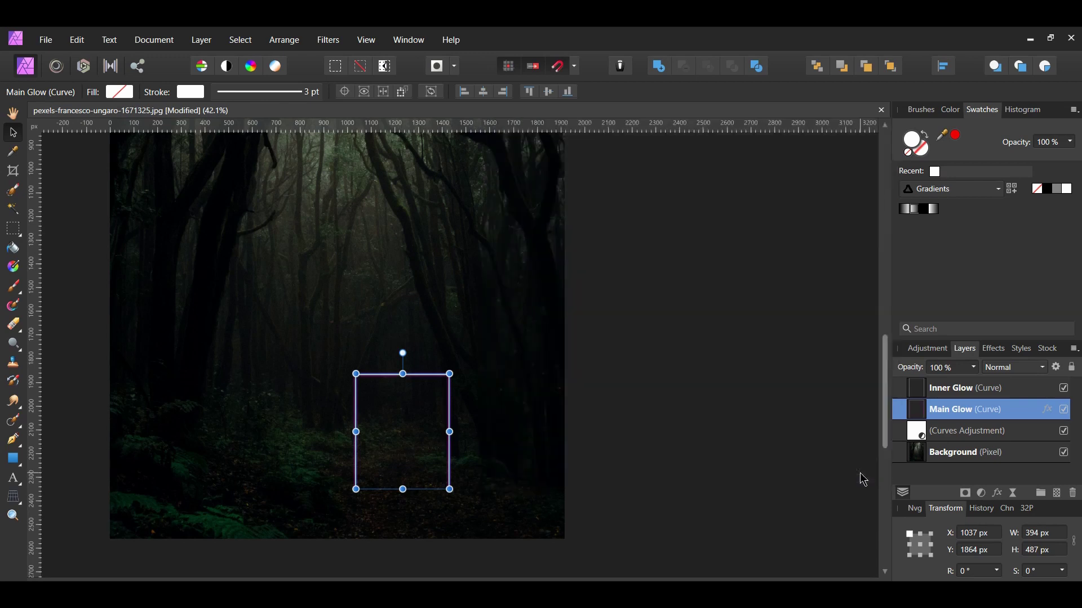
Apply a Gaussian Blur with a 5 px radius to the Main Glow layer
left_click(806, 457)
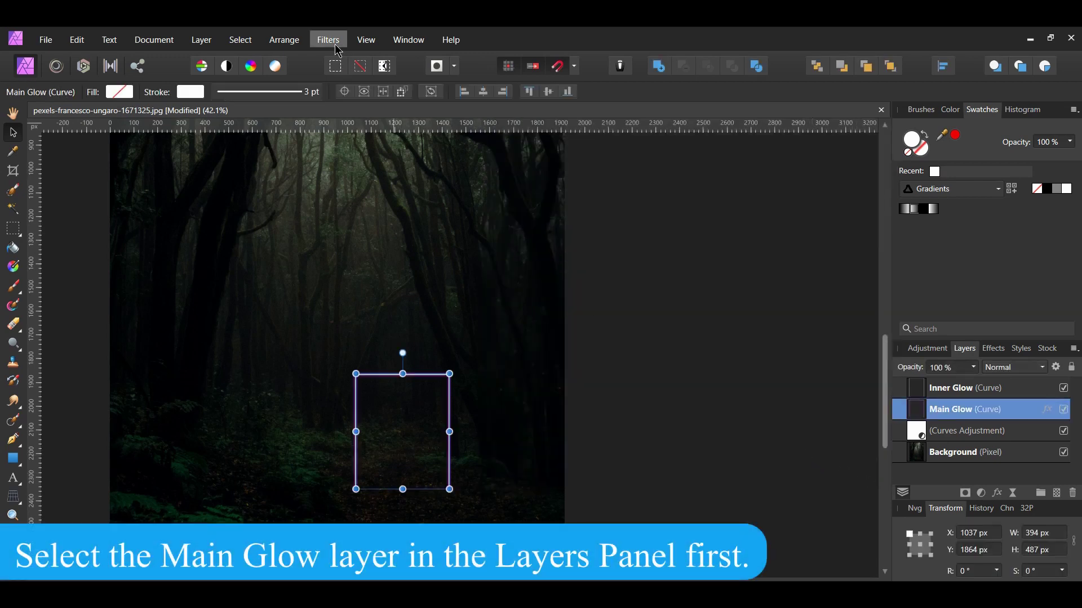
left_click(333, 41)
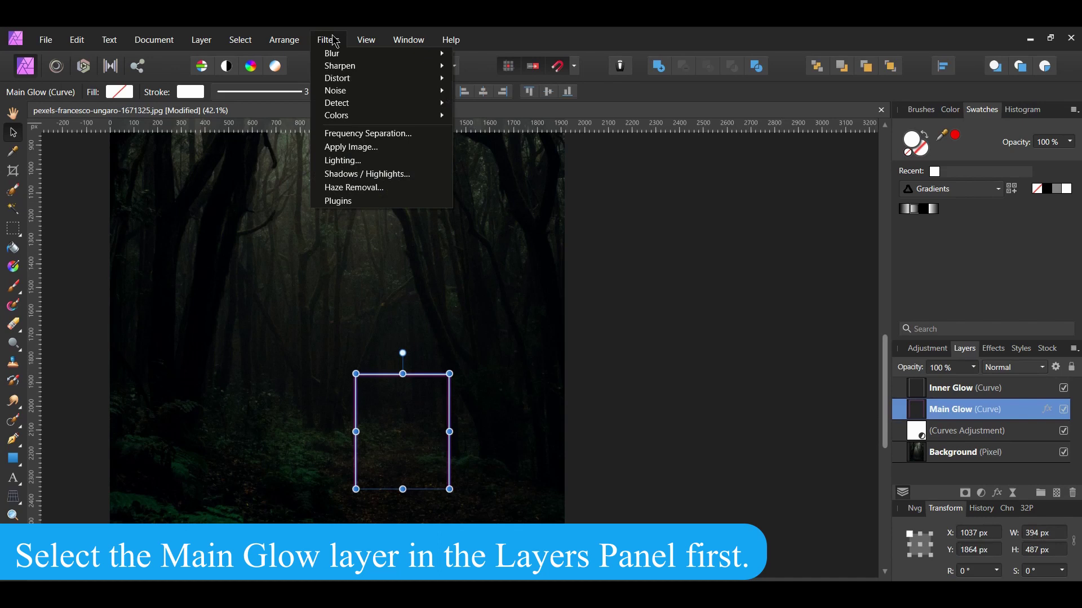
mouse_move(365, 56)
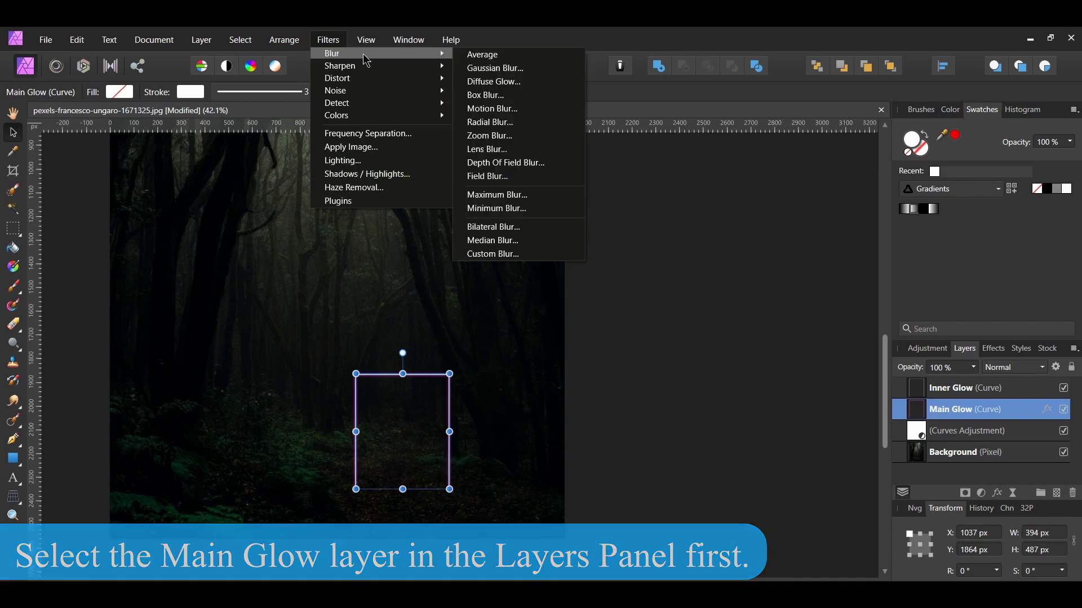
left_click(477, 69)
left_click(830, 522)
type("5")
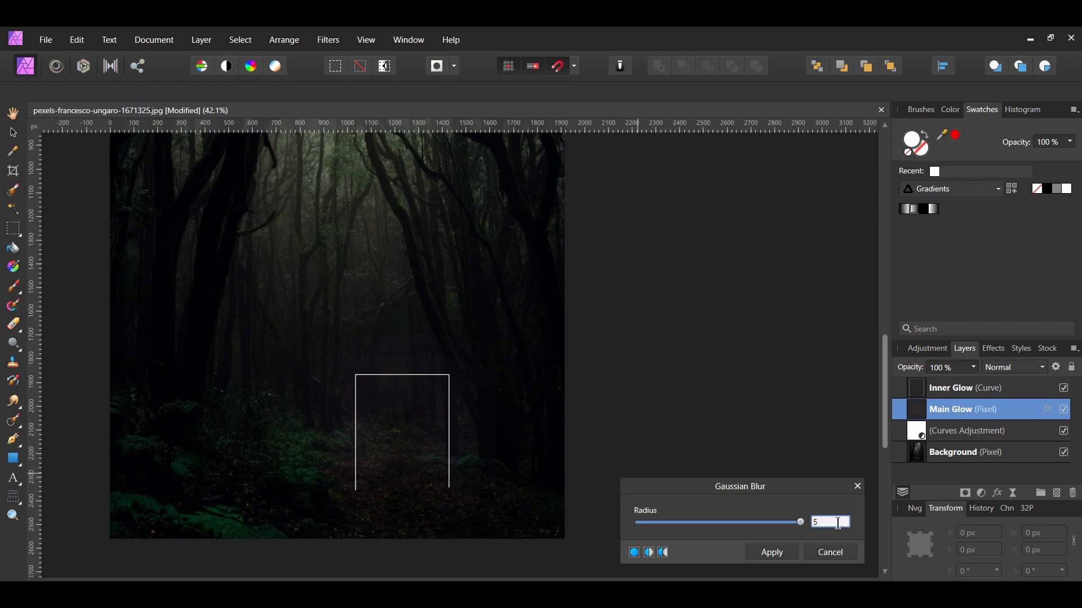
key("Return")
left_click(770, 552)
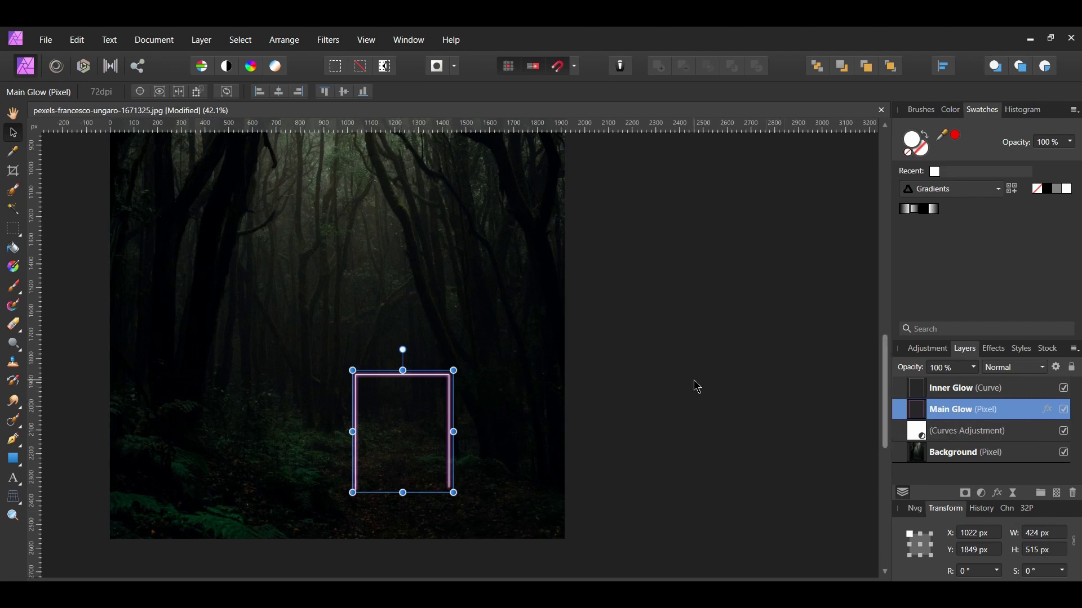
Duplicate the blurred Main Glow layer and rename the copy as Outer Glow
key("ctrl+j")
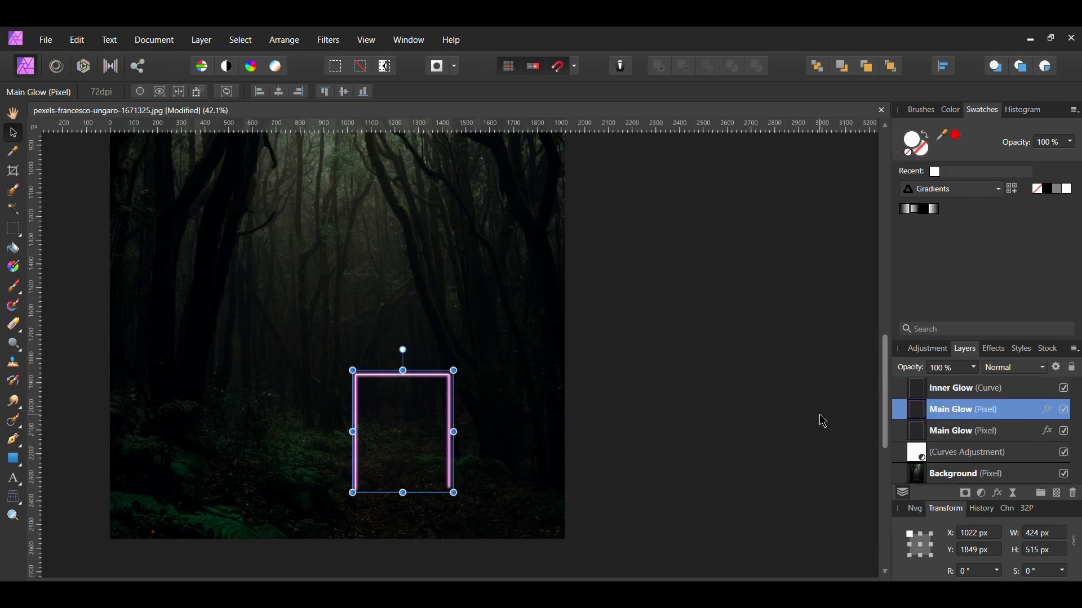
double_click(943, 409)
type("Outer Glow")
key("Return")
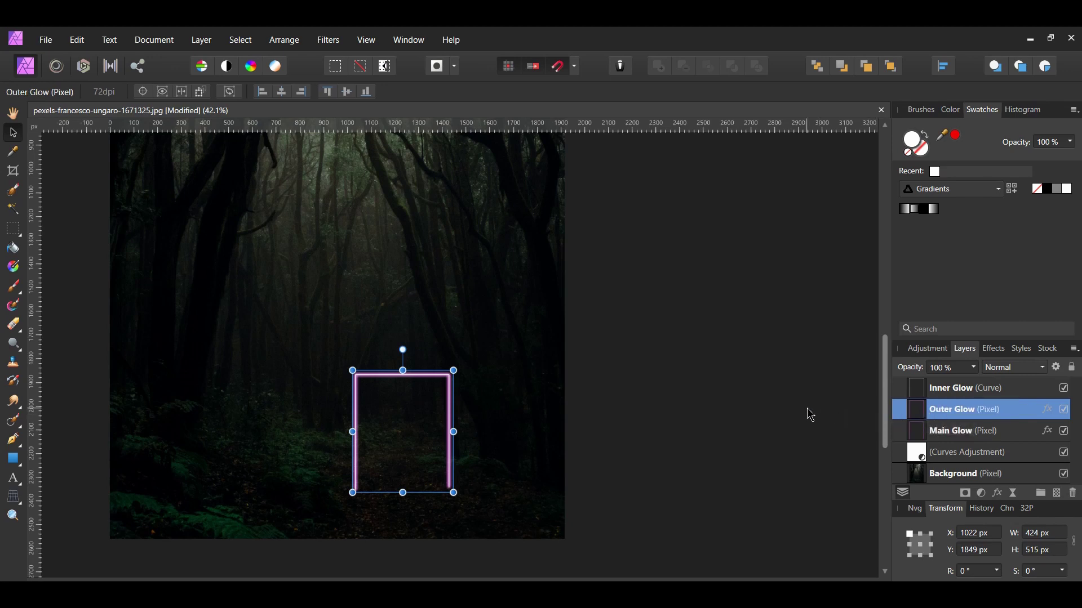
Apply a Gaussian Blur with a 25 px radius to the Outer Glow layer
left_click(334, 41)
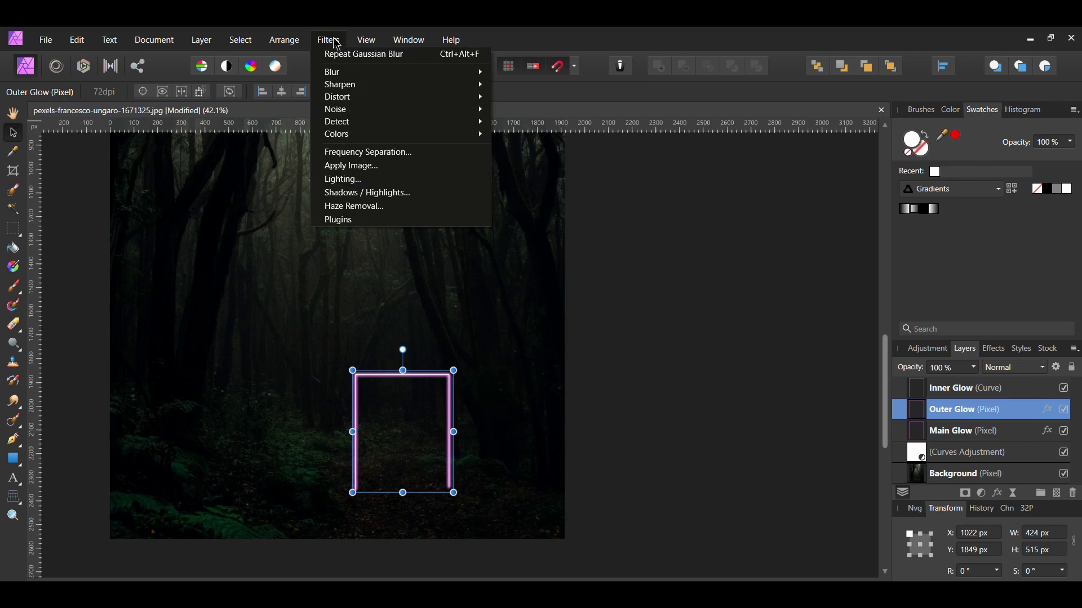
mouse_move(348, 77)
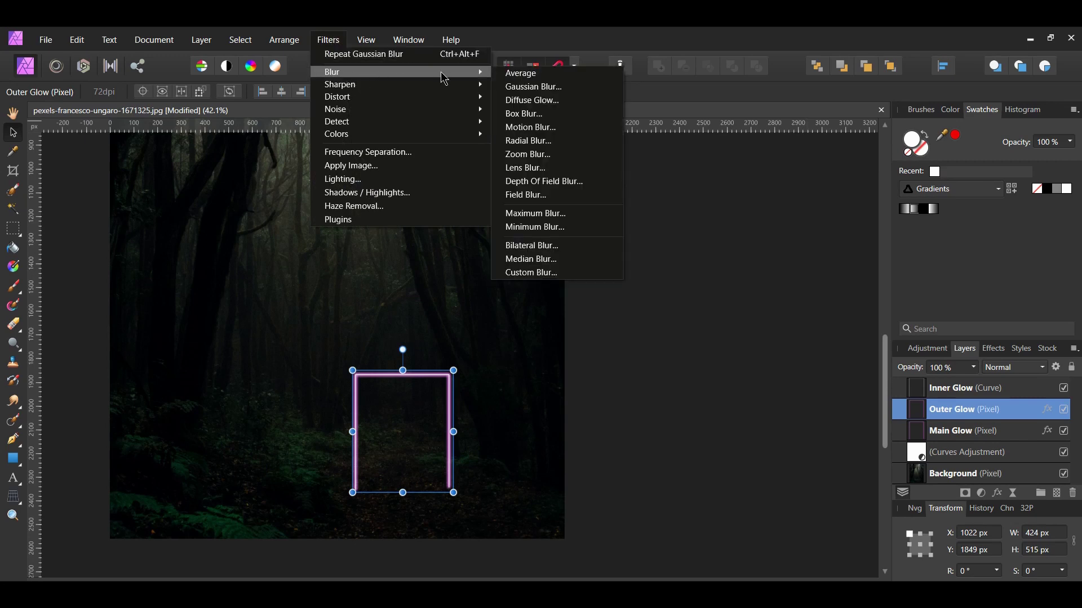
left_click(528, 89)
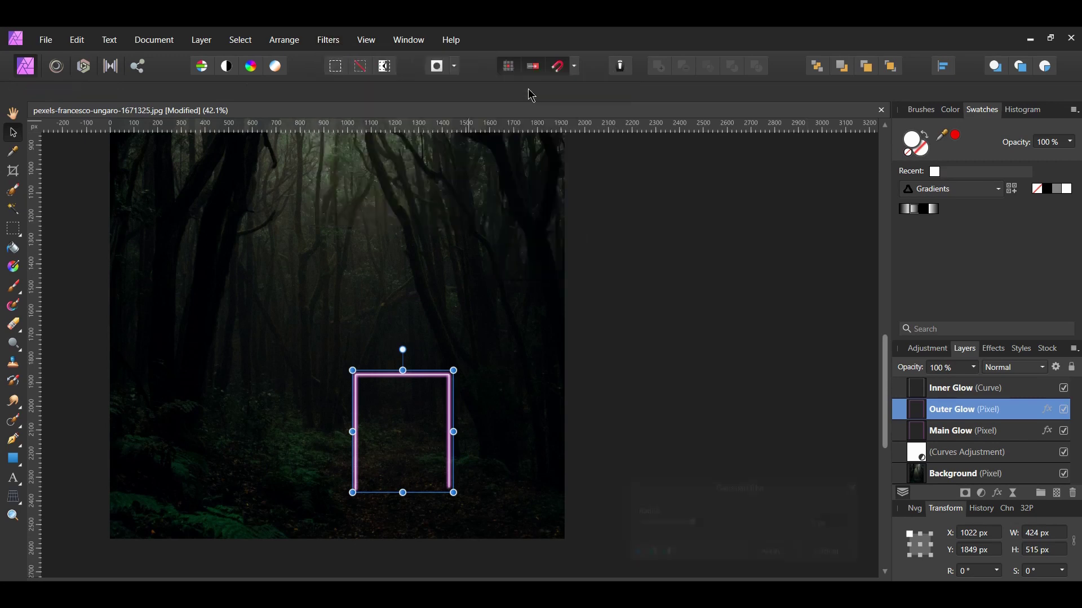
left_click(816, 521)
type("25")
key("Return")
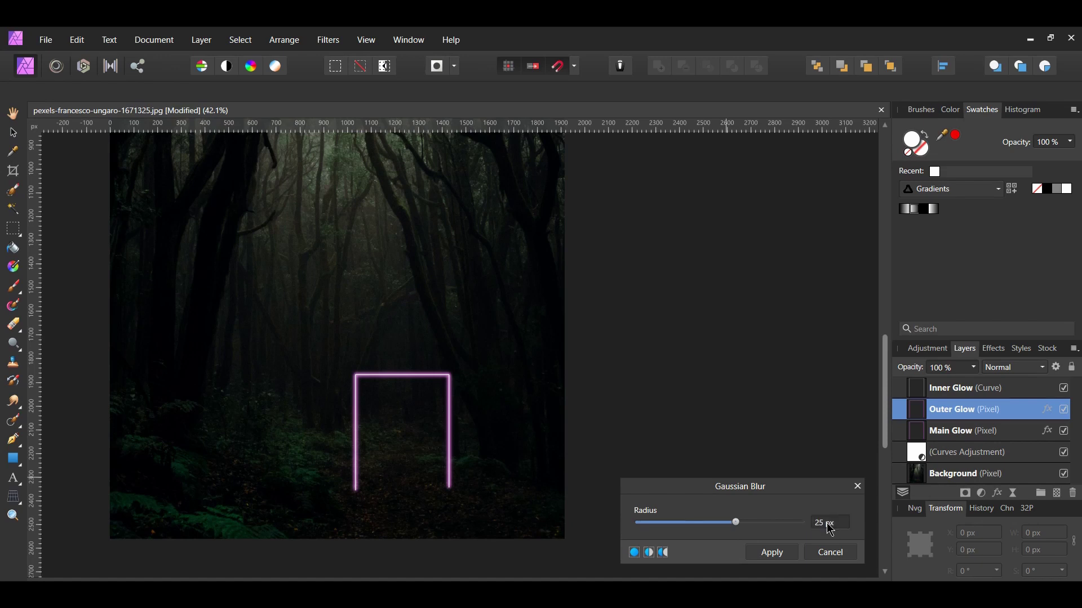
left_click(769, 553)
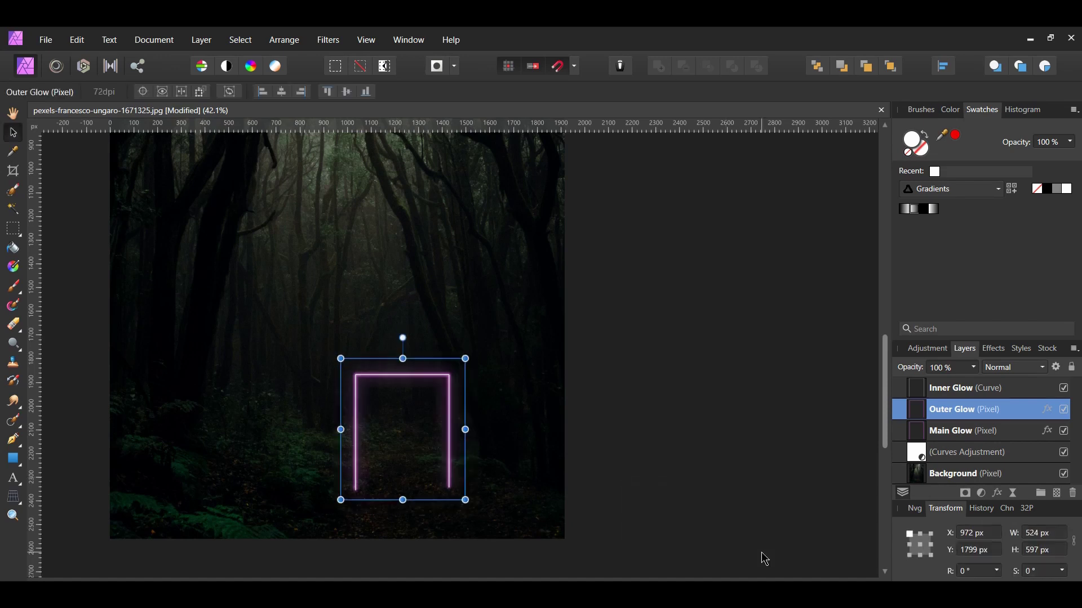
Add a new pixel layer above all layers and set the Paint Brush color to #ED17F0
left_click(736, 467)
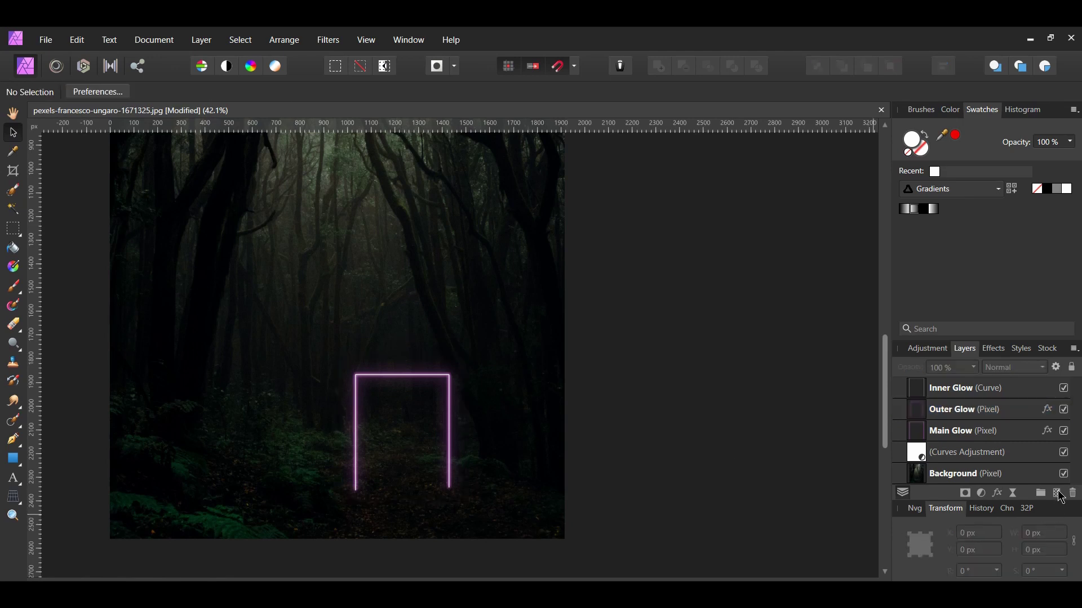
left_click(1057, 494)
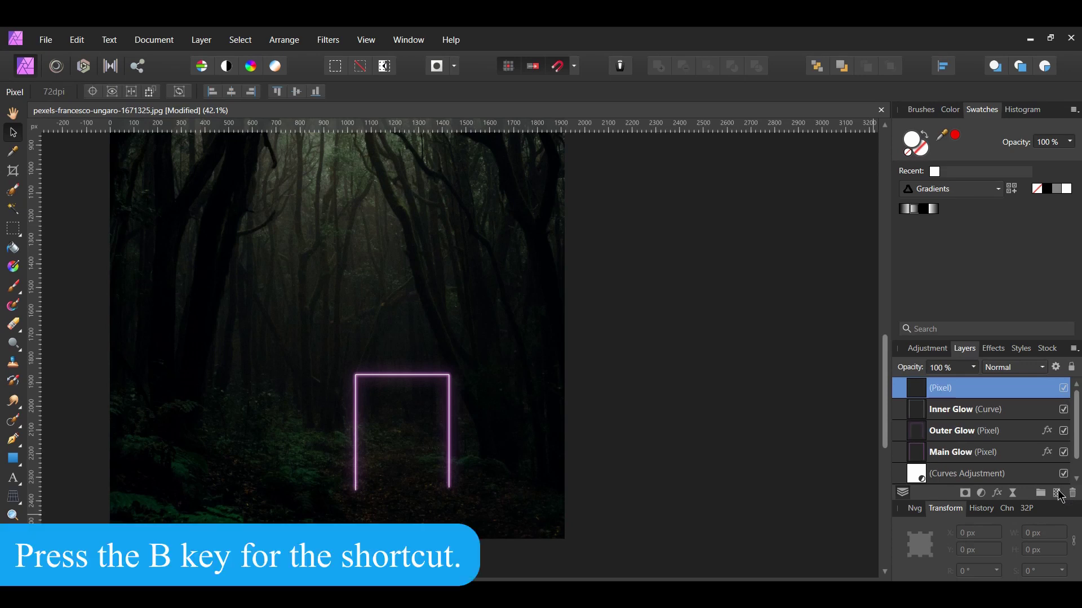
left_click(13, 286)
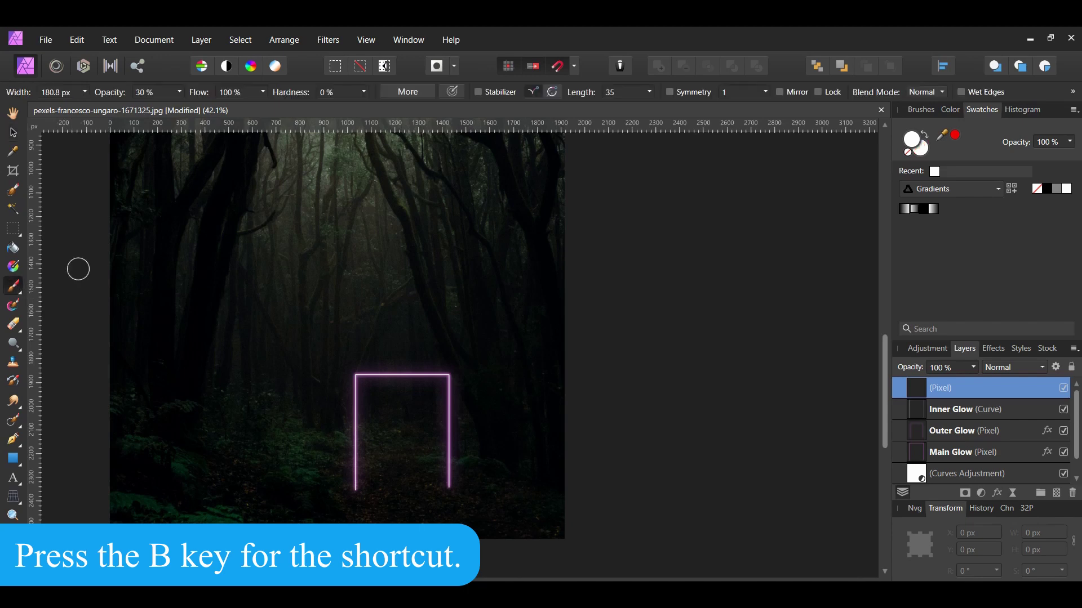
left_click(914, 141)
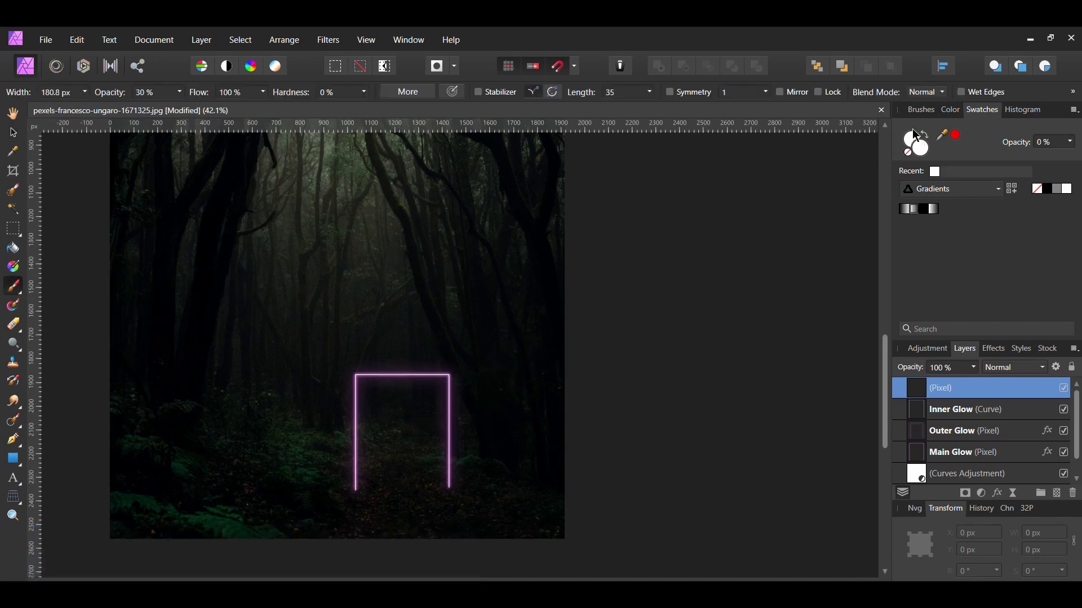
left_click(915, 143)
double_click(914, 143)
double_click(639, 325)
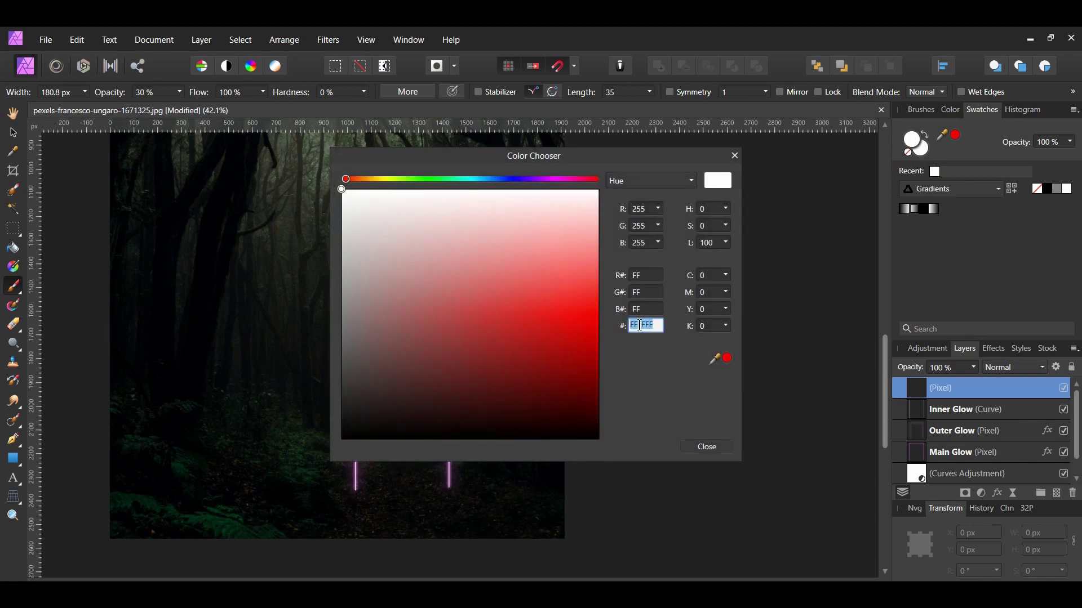
type("ED17F0")
key("Return")
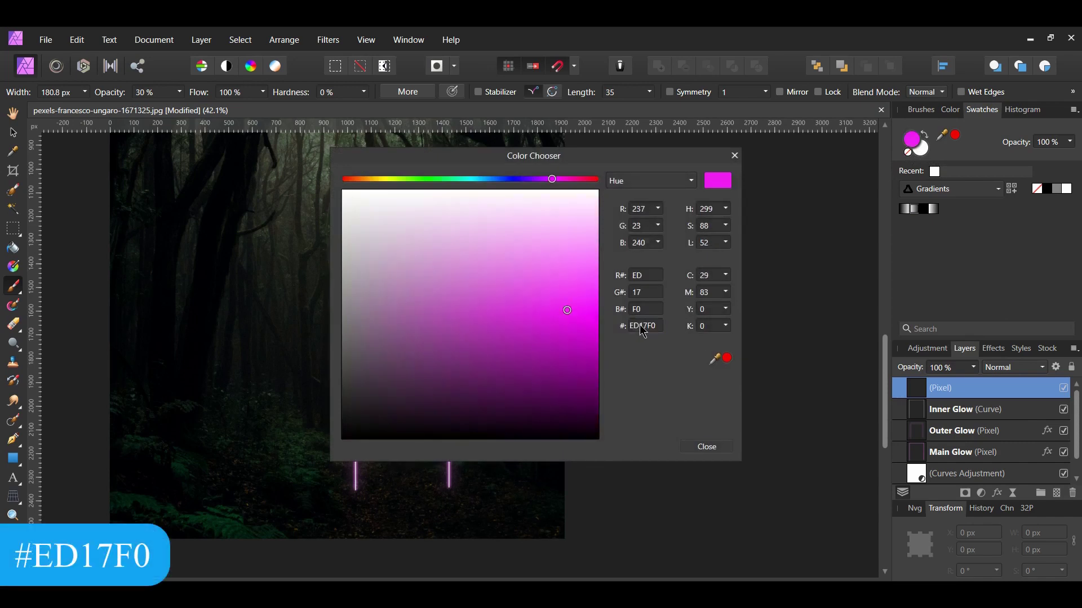
left_click(706, 448)
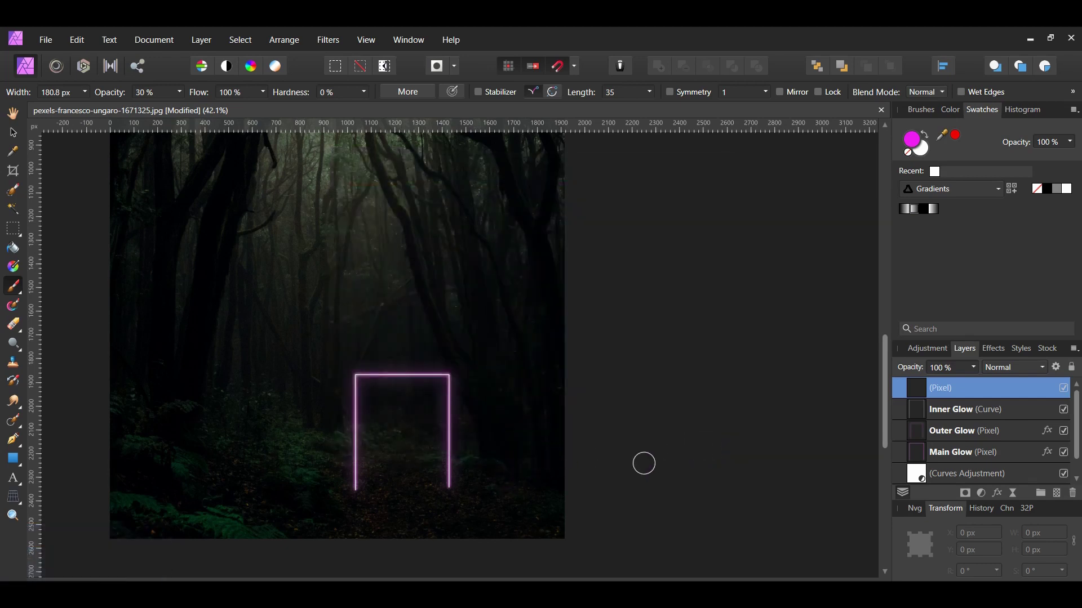
Dab a glow at the foot of each frame leg with the basic soft 256 px brush
left_click(918, 110)
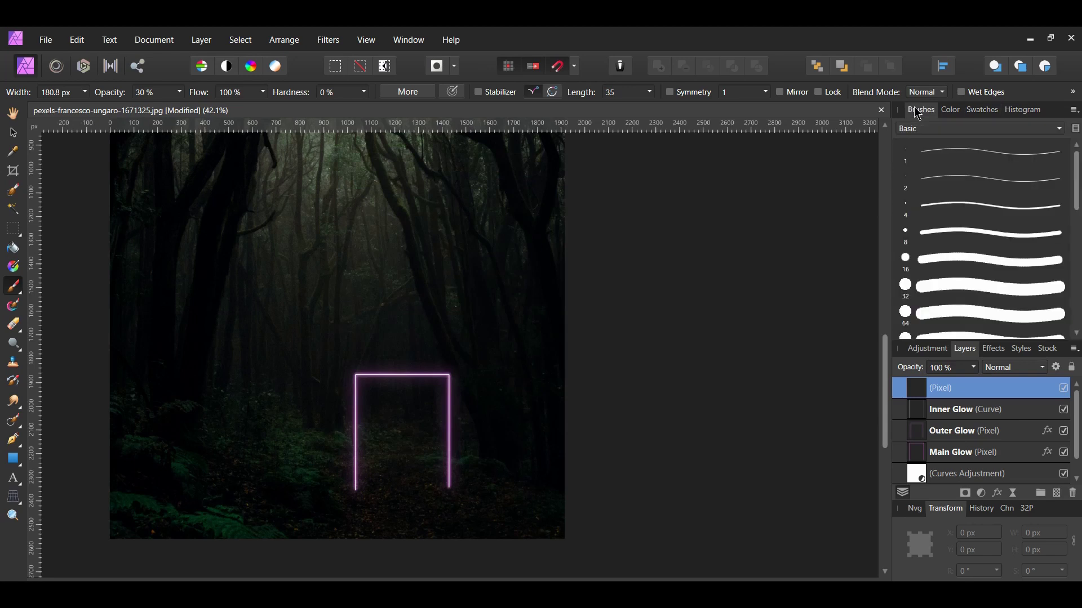
left_click_drag(1076, 170, 1076, 280)
left_click(937, 293)
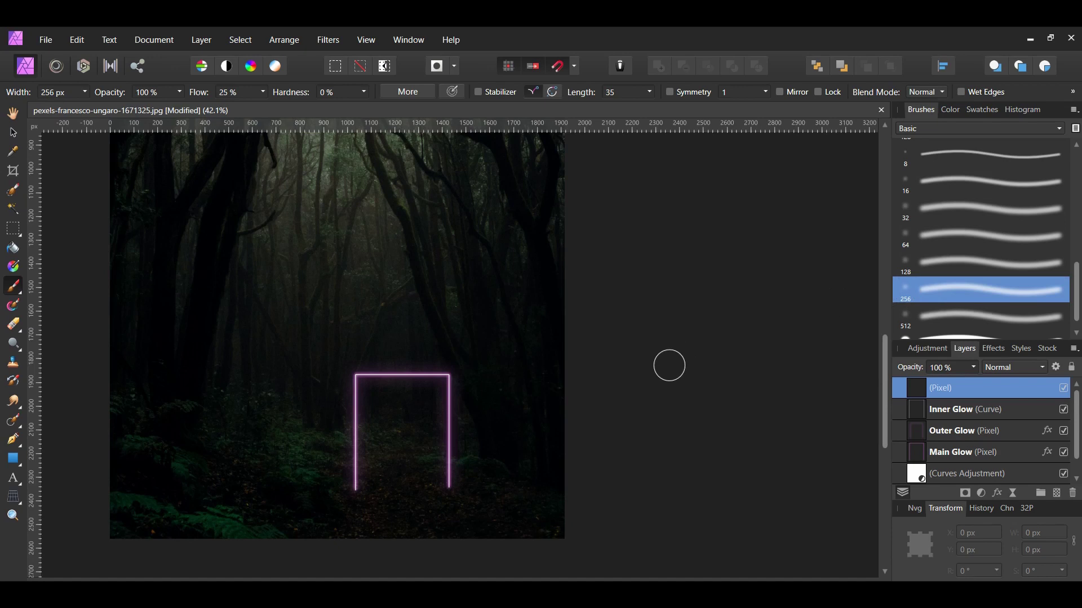
scroll(415, 492, "up", 1)
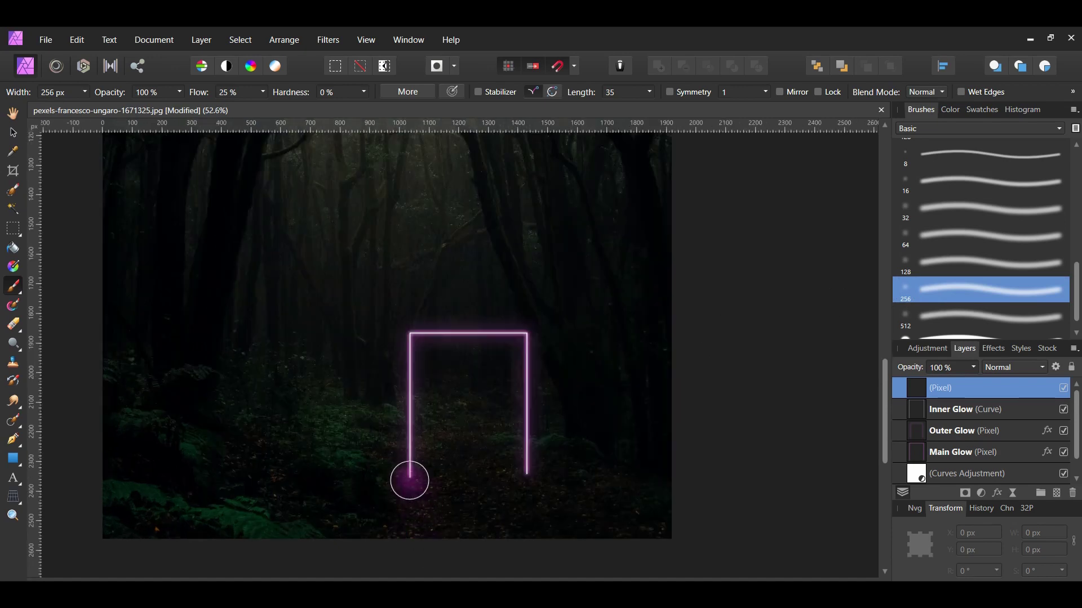
left_click(407, 473)
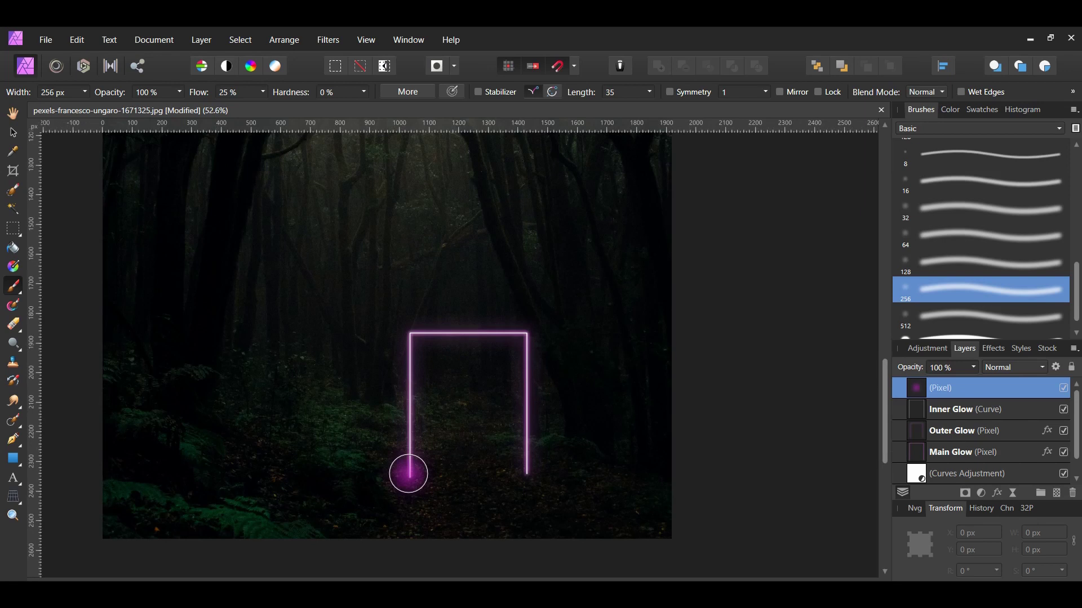
left_click(519, 481)
left_click(527, 469)
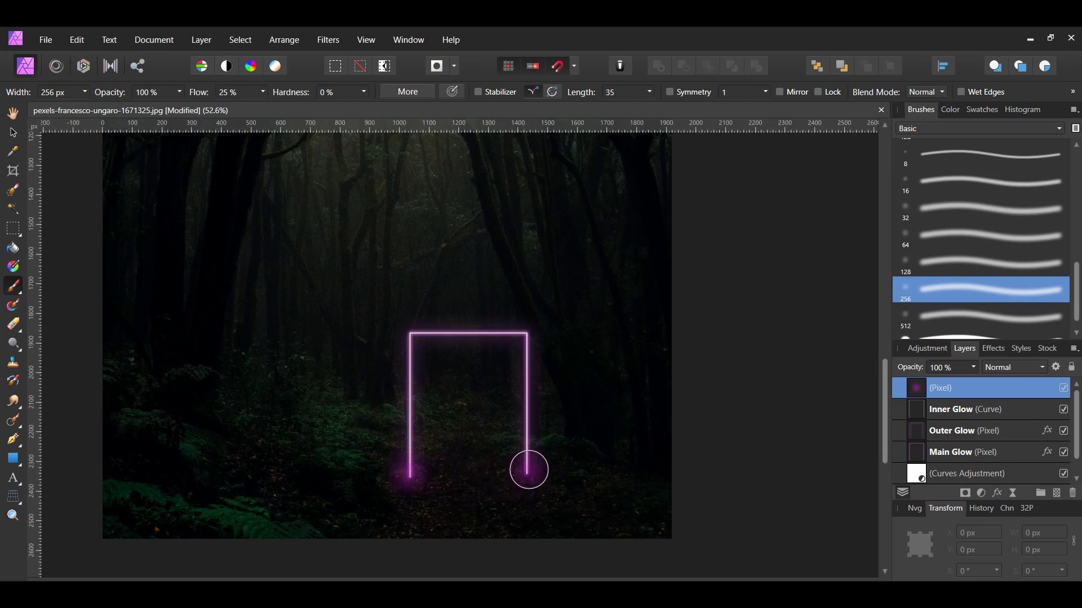
left_click(527, 470)
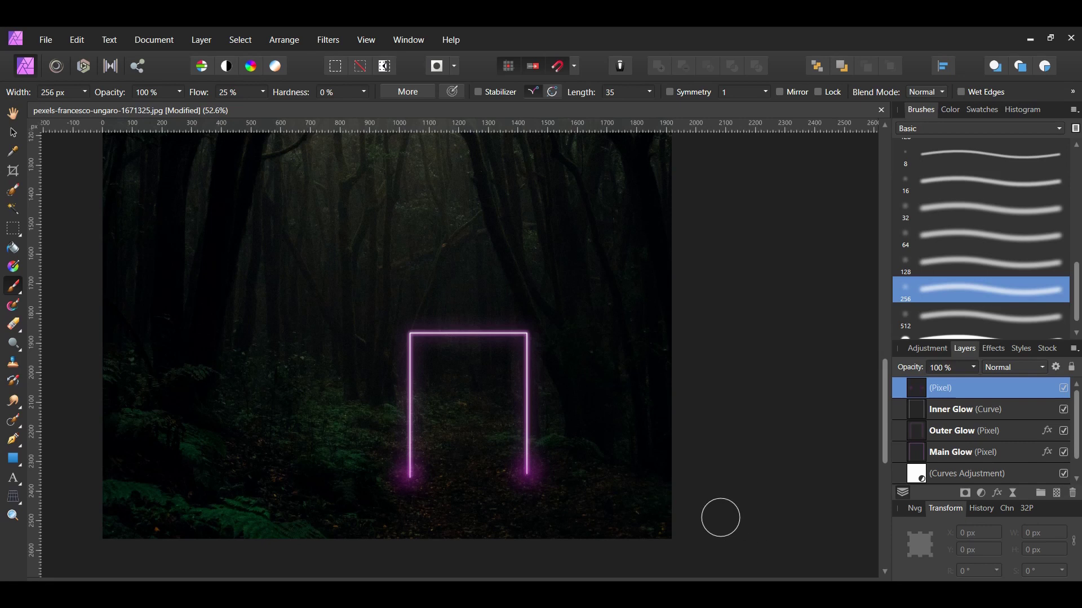
Distort the painted glow layer with the Perspective tool, lowering its two upper corners slightly, and apply it
left_click(14, 499)
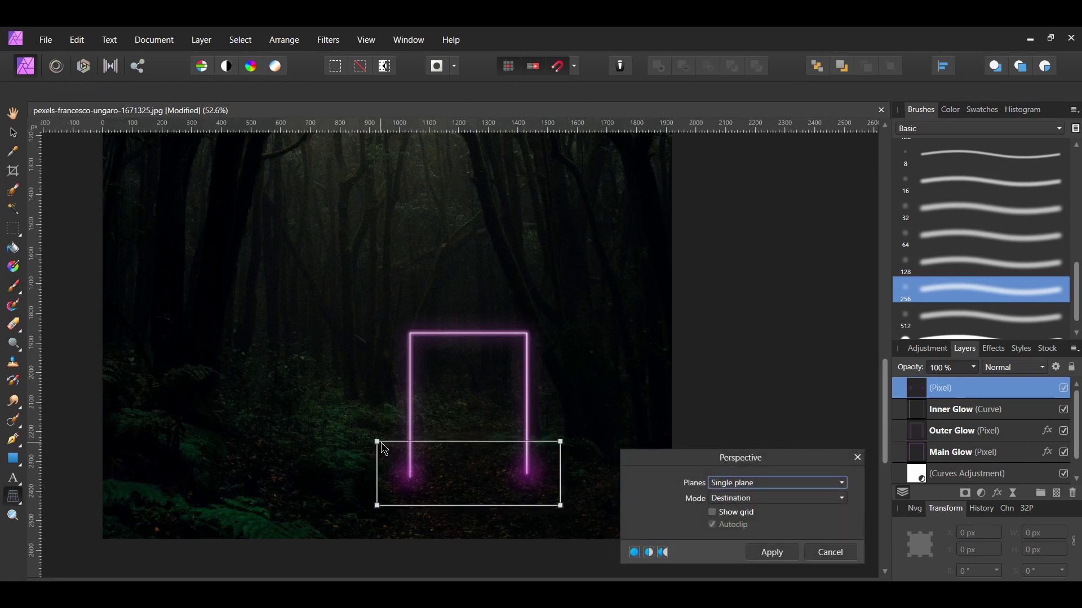
left_click_drag(377, 441, 384, 451)
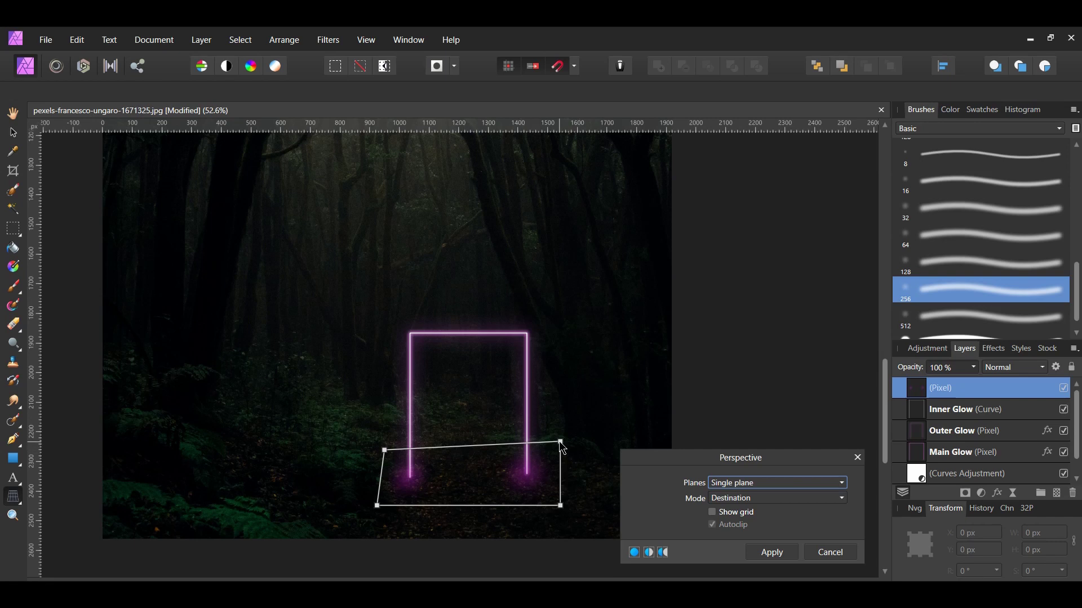
left_click_drag(559, 442, 553, 449)
key("ctrl+z")
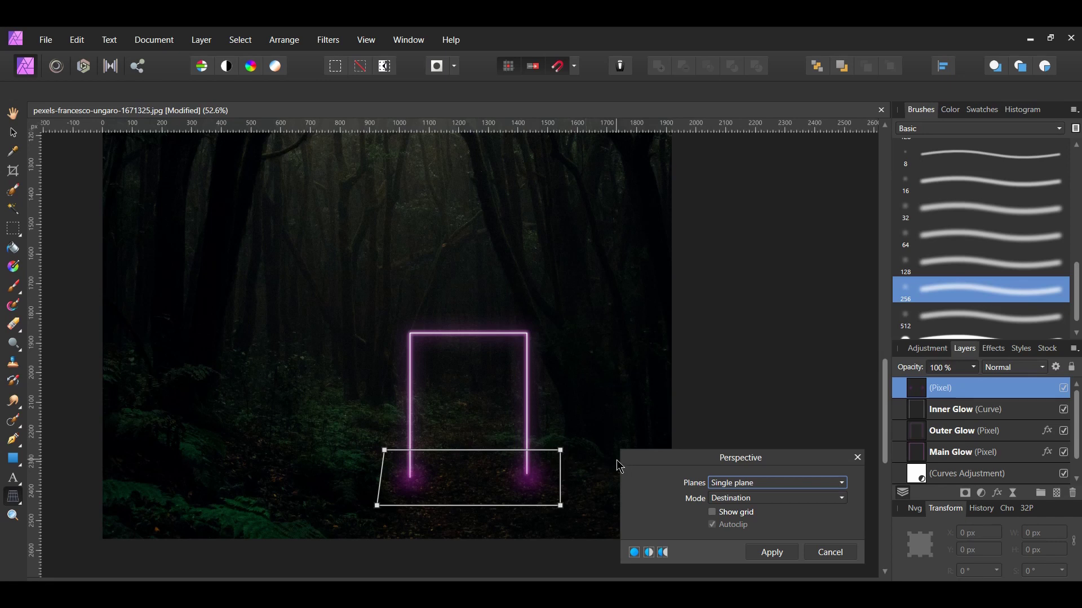
left_click(771, 554)
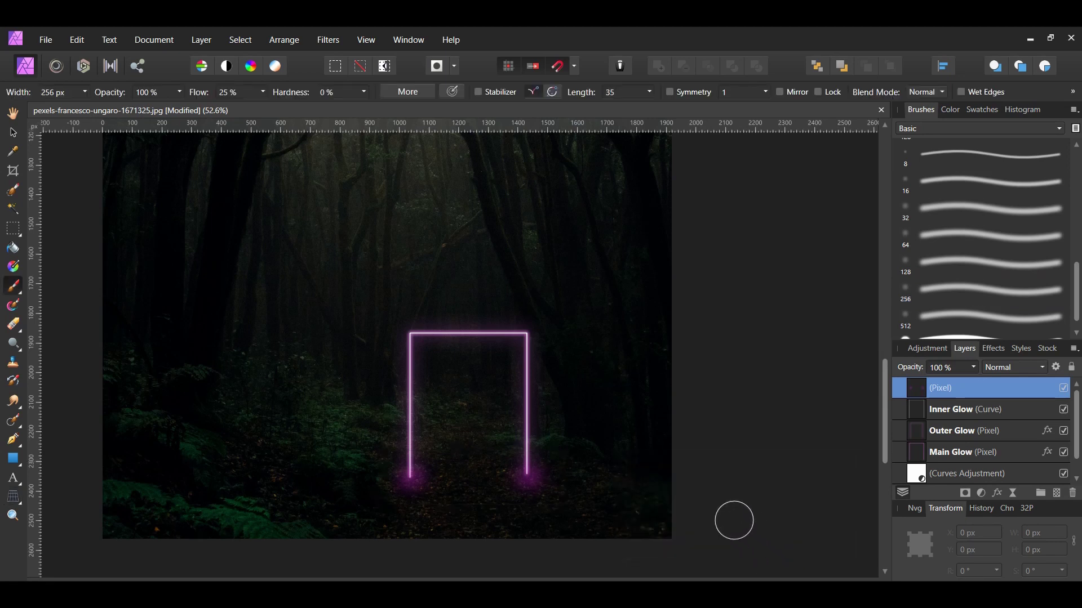
Apply a Gaussian Blur with a 25 px radius to the painted glow layer
left_click(321, 38)
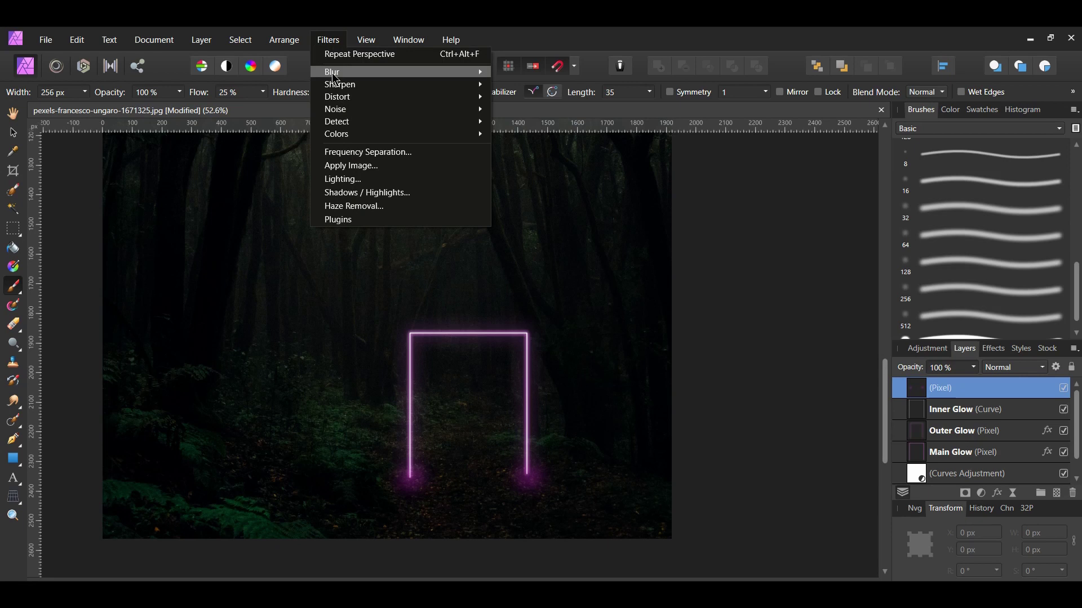
mouse_move(427, 72)
left_click(521, 87)
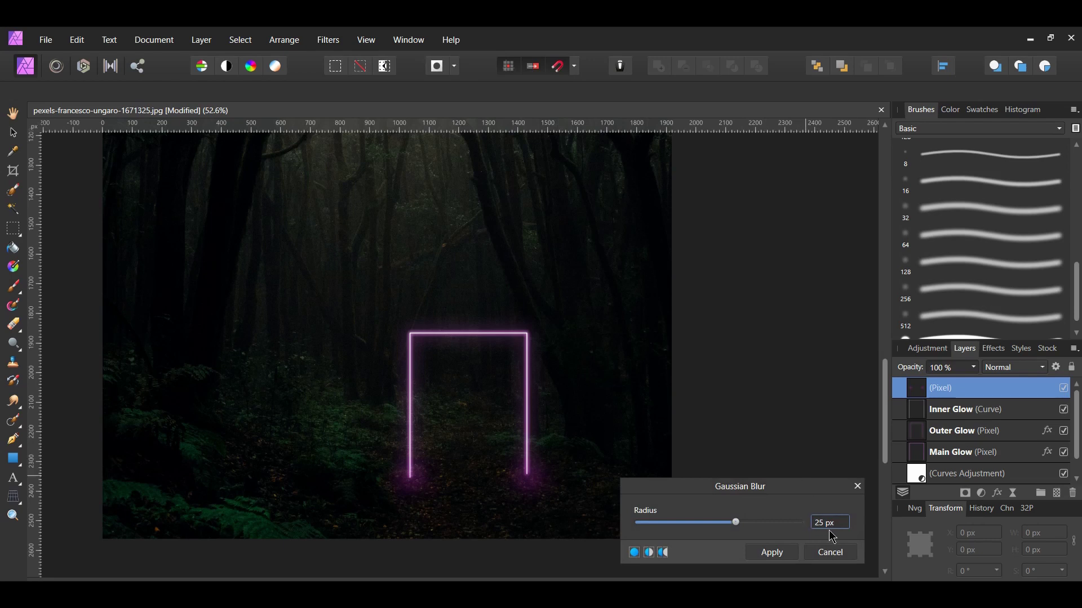
left_click(772, 554)
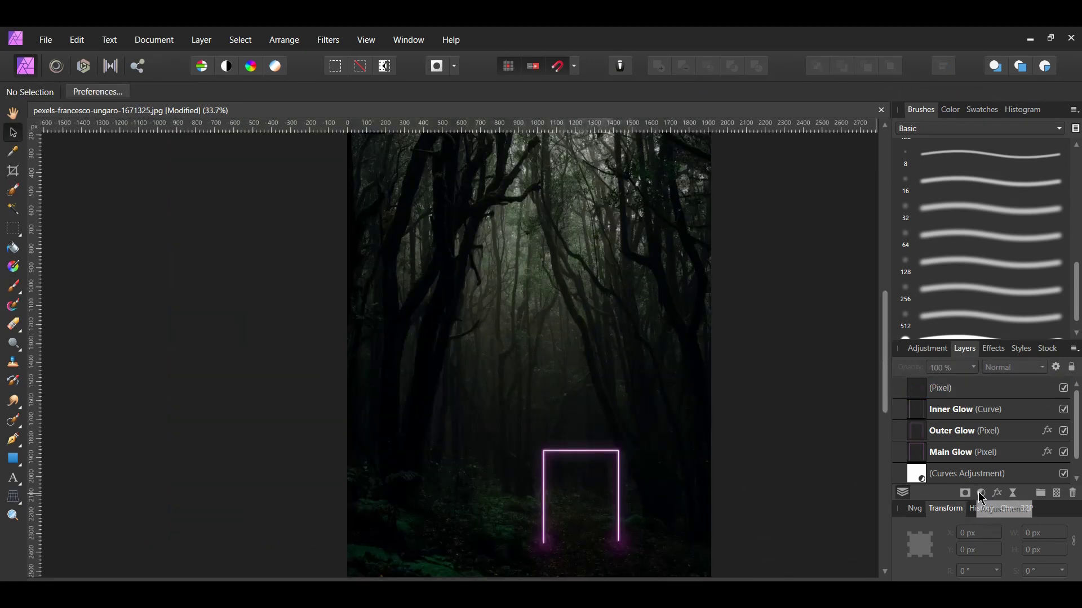
Add a Gradient Map adjustment above all layers and delete its middle green stop
left_click(981, 498)
left_click(1043, 354)
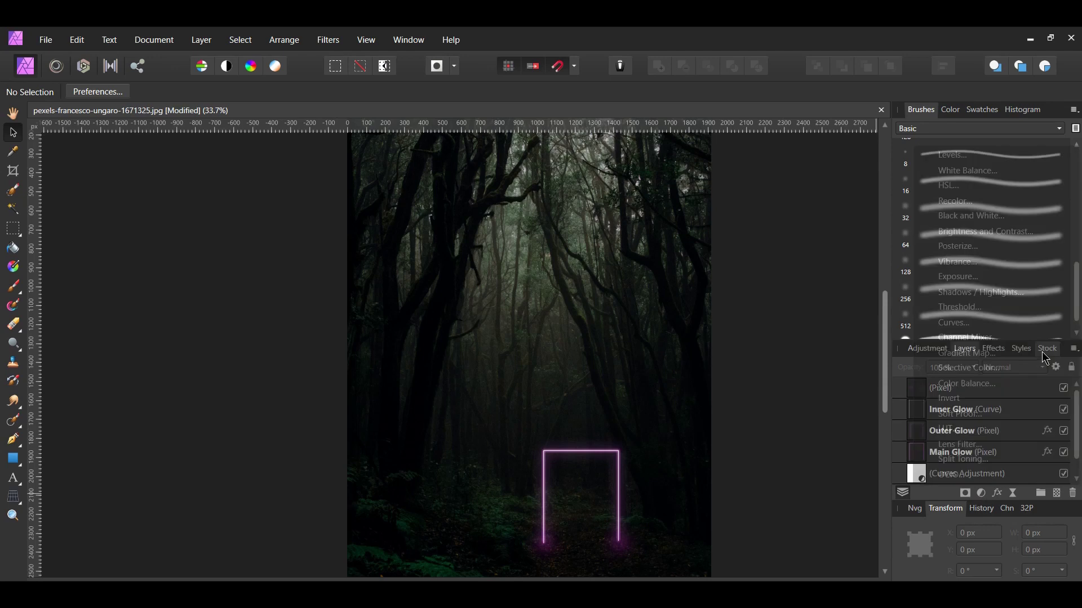
scroll(459, 349, "right", 3)
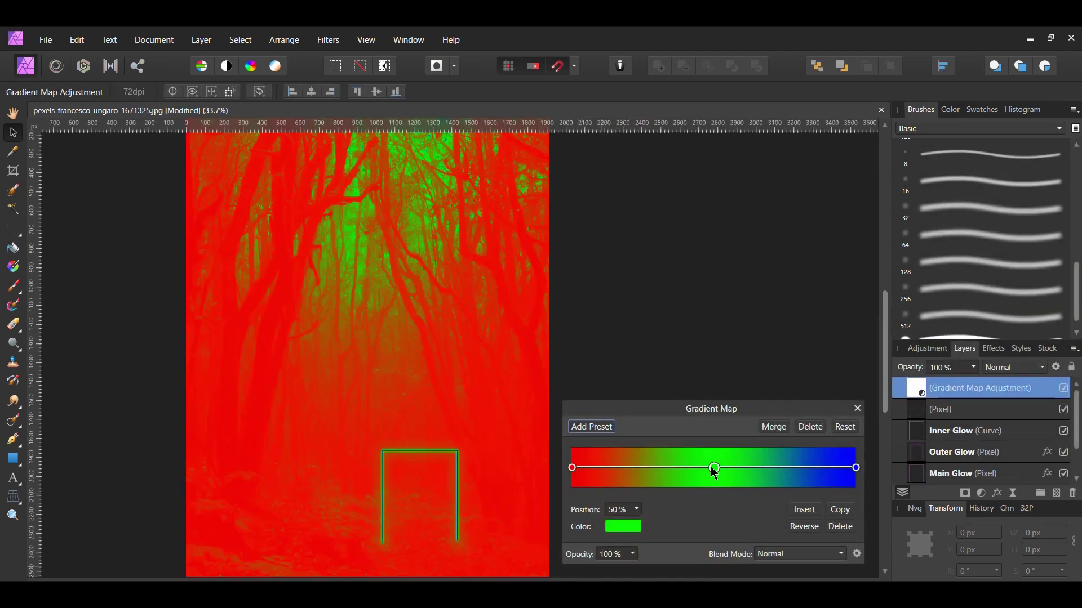
left_click(841, 527)
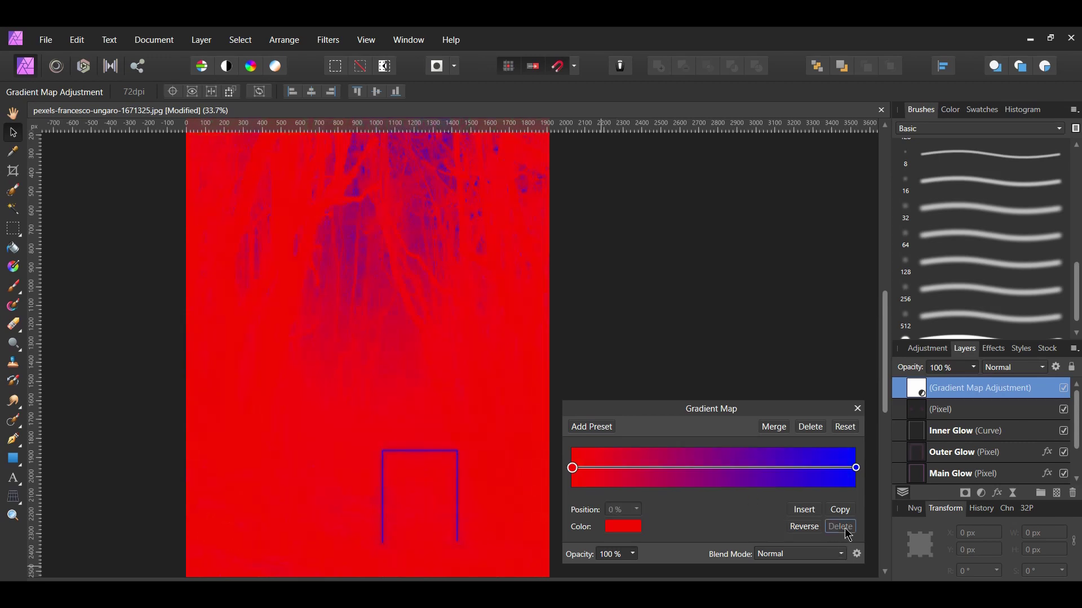
Set the Gradient Map's blue end stop to the color #ED17F0
left_click(855, 468)
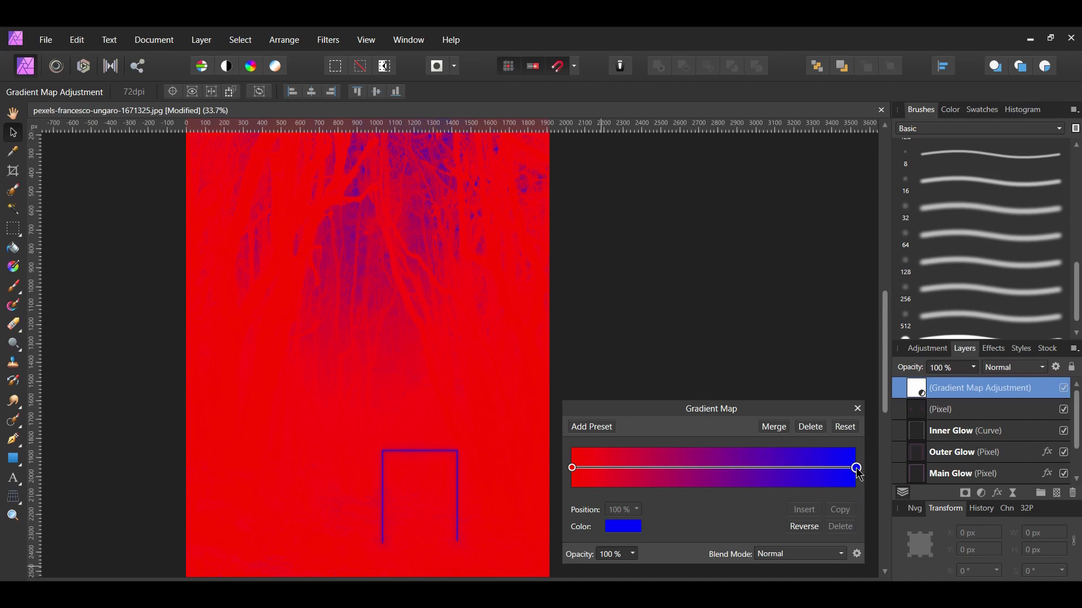
left_click(632, 531)
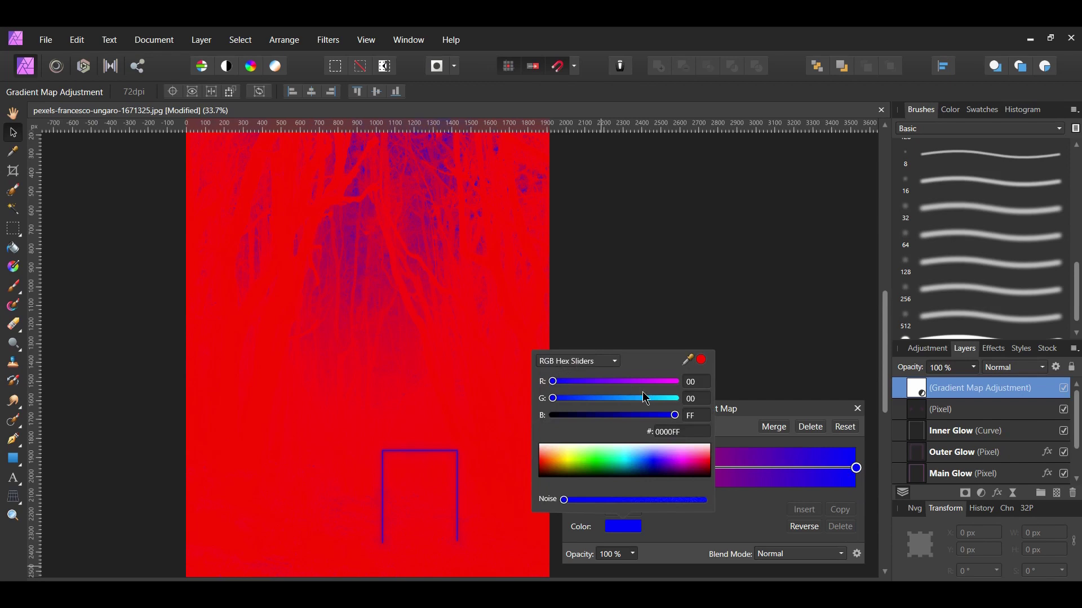
left_click(681, 432)
type("ED17F0")
key("Return")
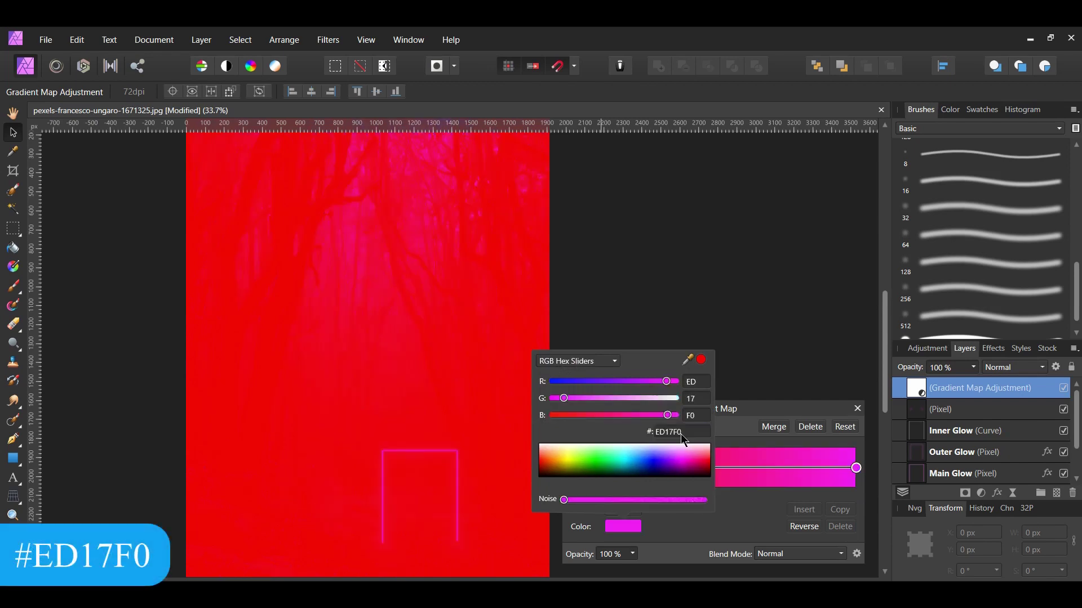
left_click(750, 502)
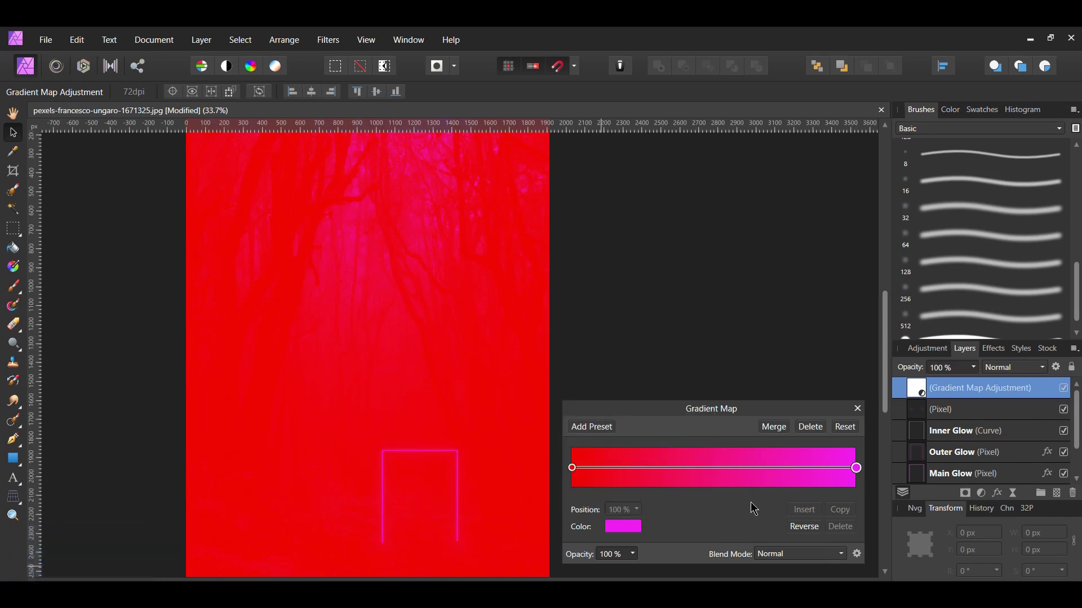
Set the Gradient Map's red start stop to the color #330333
left_click(572, 468)
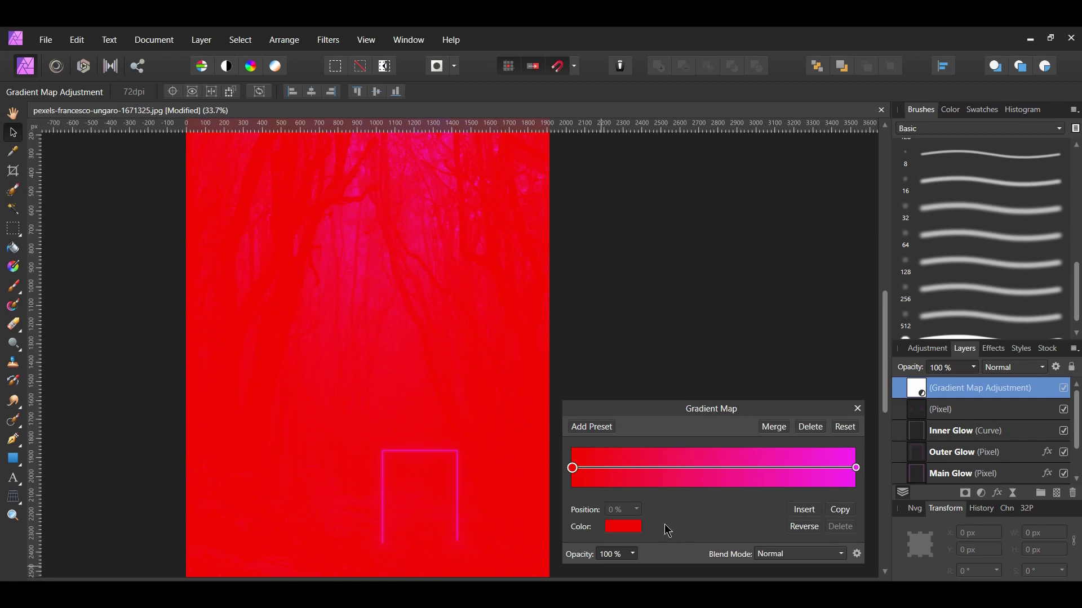
left_click(634, 529)
left_click(688, 433)
type("330333")
key("Return")
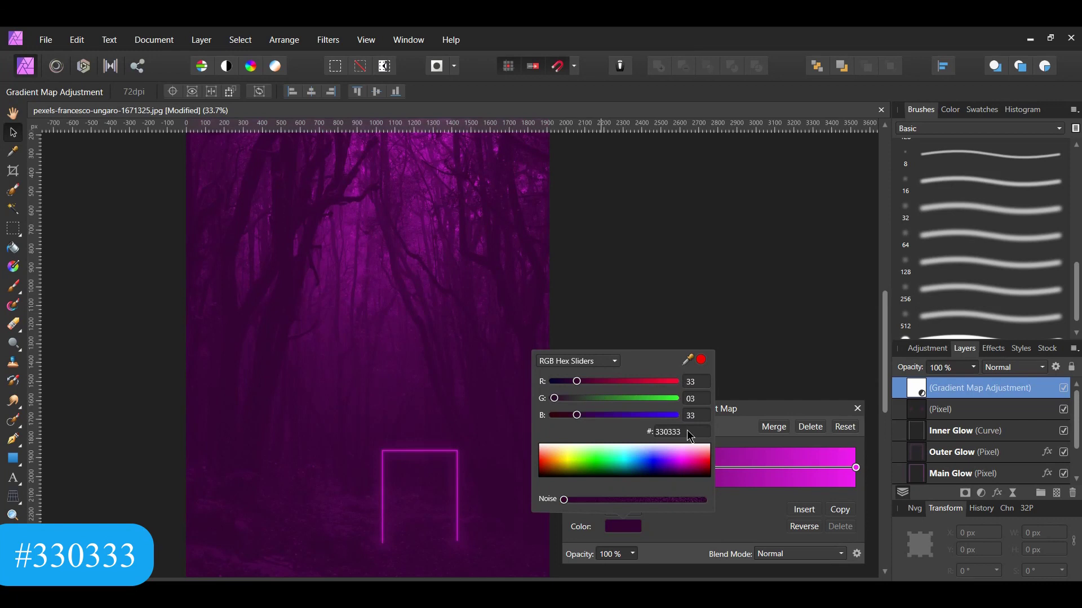
left_click(742, 501)
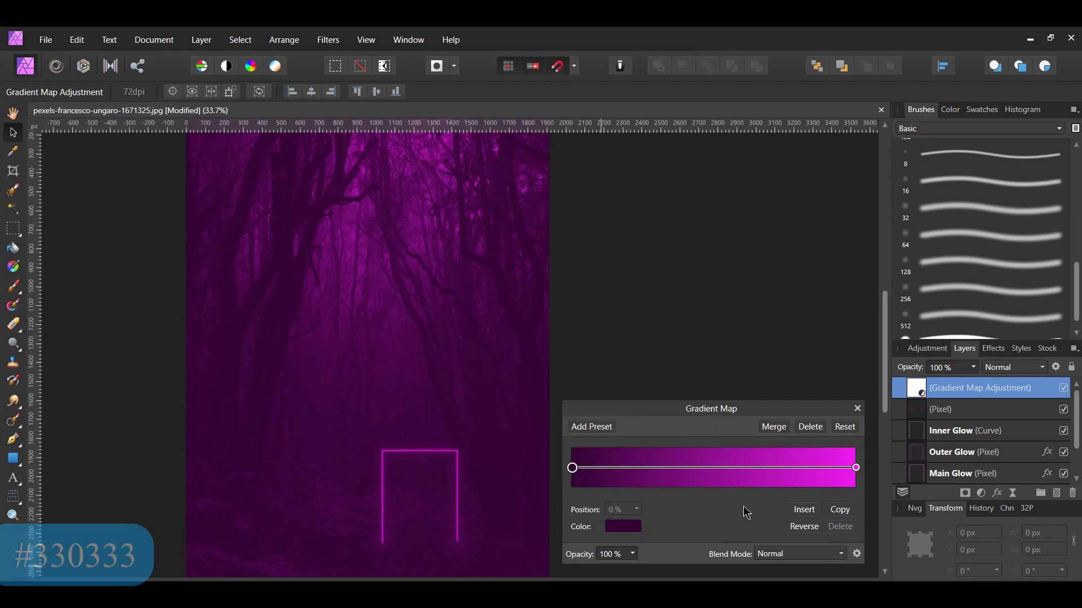
Close the Gradient Map settings and move the adjustment below the Curves adjustment, directly above the Background layer
left_click(857, 410)
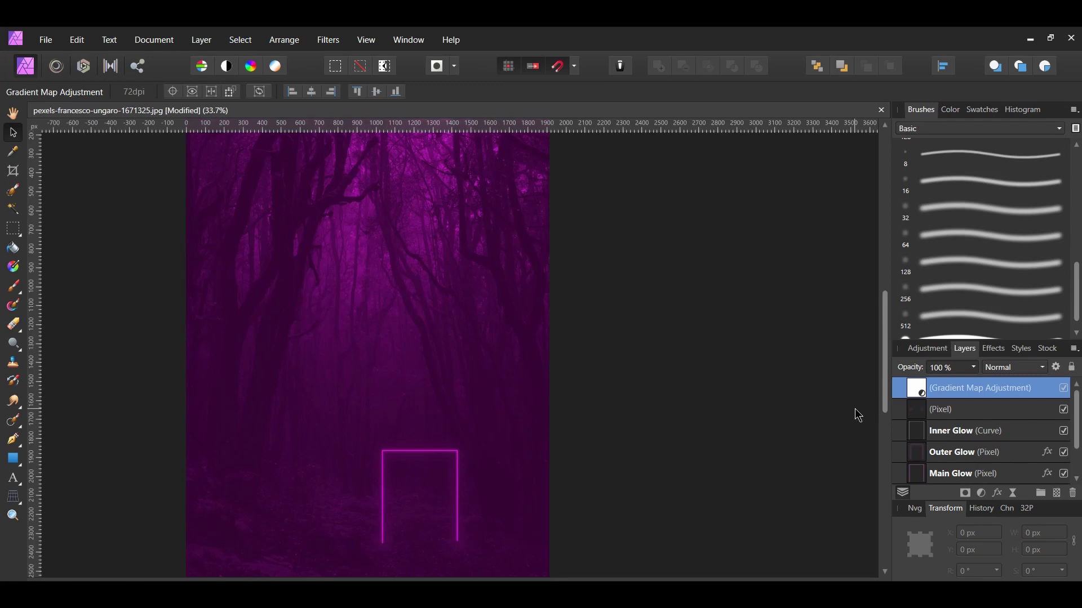
left_click_drag(897, 388, 895, 467)
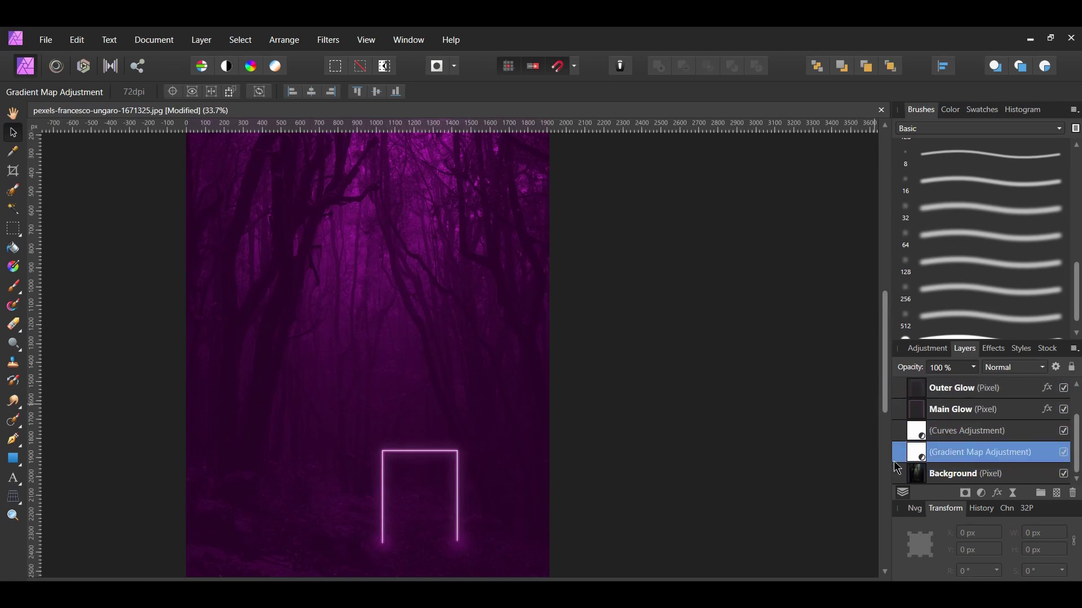
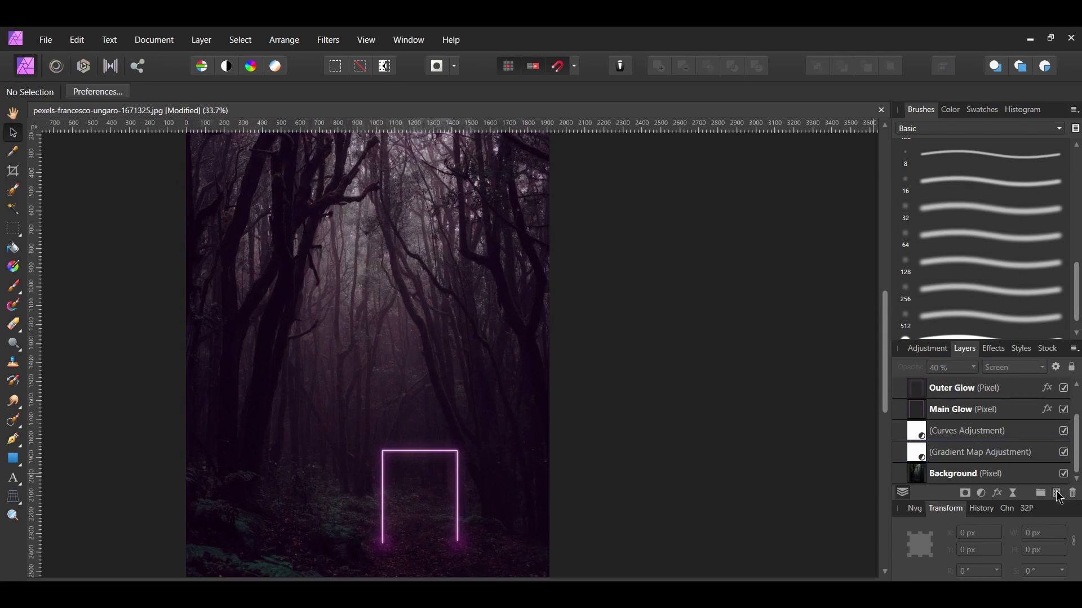
Add a new pixel layer above all others and set the Paint Brush to 30% opacity and 100% flow
left_click(1059, 498)
scroll(1001, 451, "up", 2)
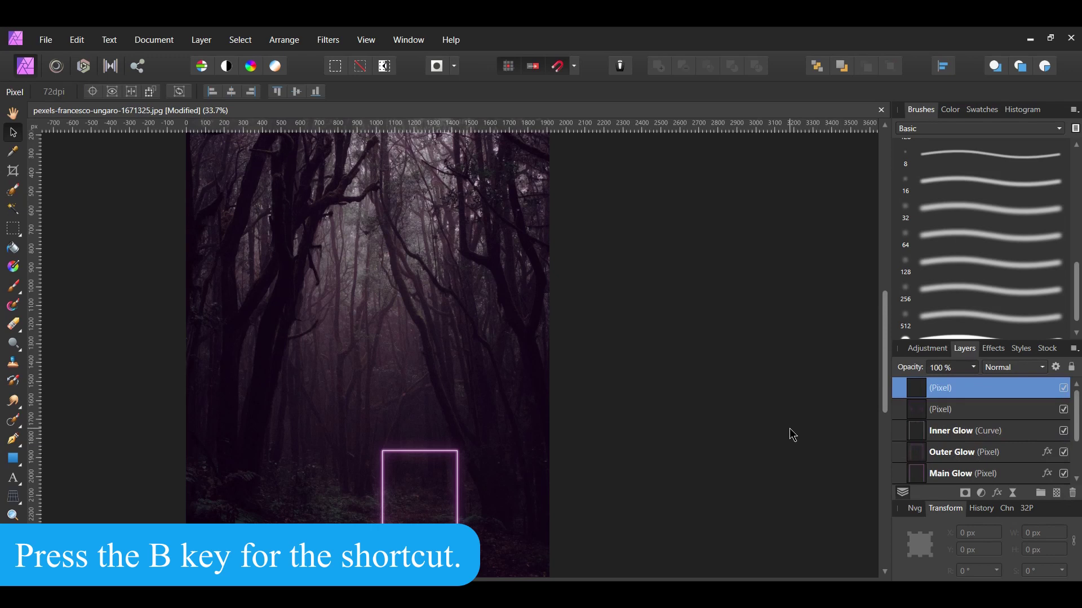
key("b")
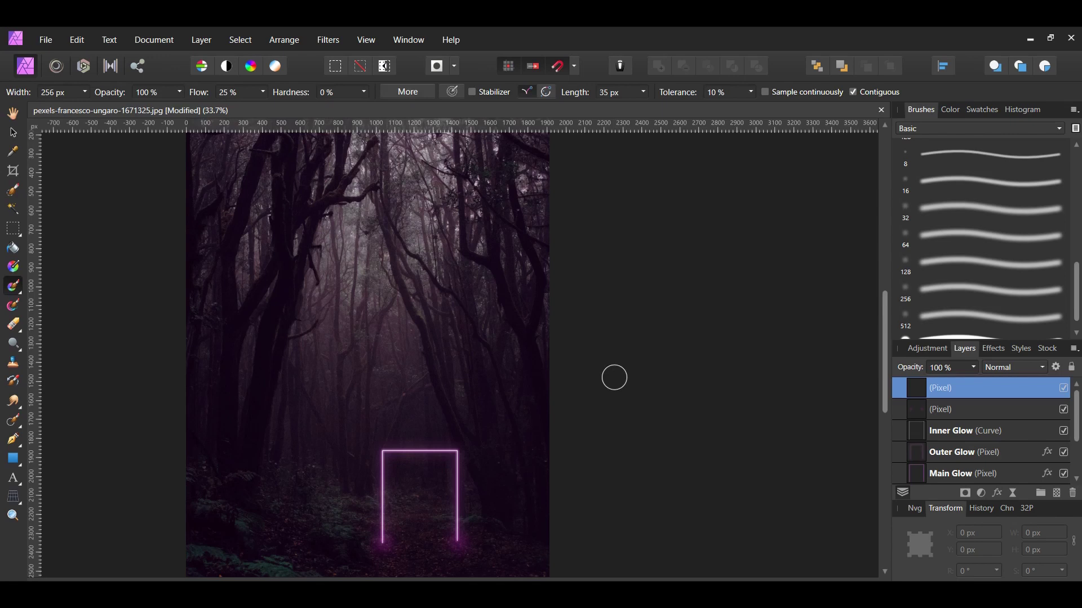
left_click(158, 92)
double_click(158, 91)
type("30")
left_click(229, 93)
type("100")
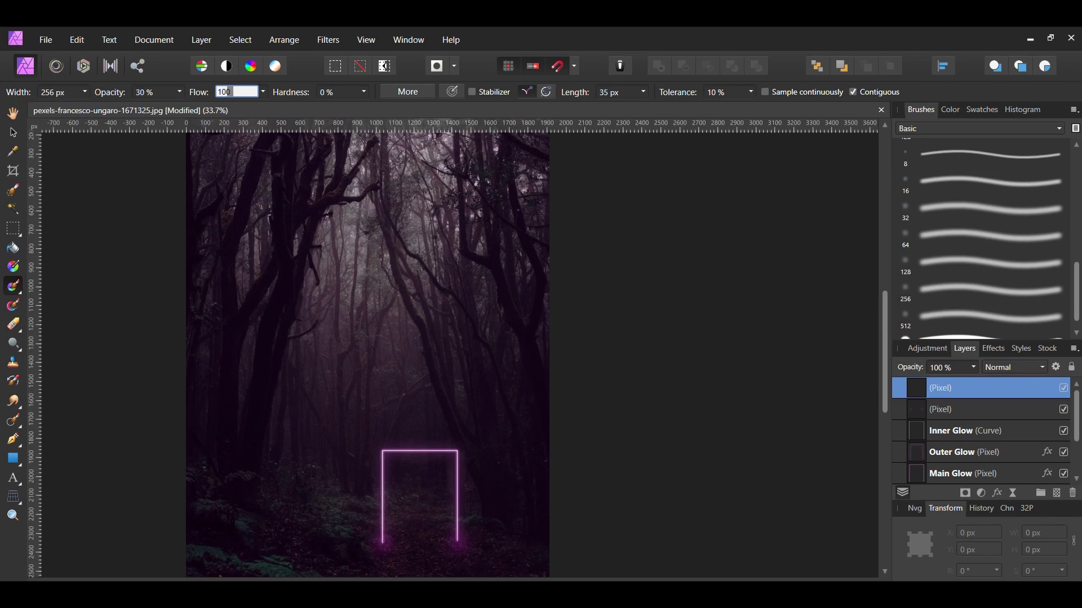
key("Return")
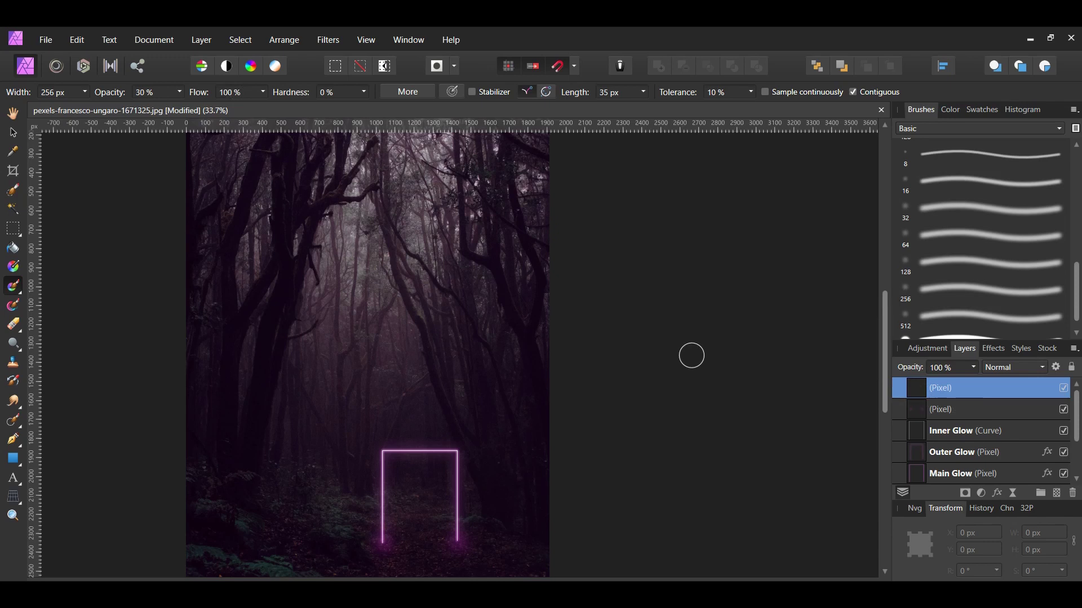
Paint a wide magenta glow over the ground between the frame's legs, then undo the last brush stroke
scroll(381, 458, "up", 3)
mouse_move(369, 465)
left_mouse_down()
mouse_move(551, 473)
mouse_move(387, 498)
mouse_move(369, 487)
mouse_move(536, 504)
mouse_move(555, 492)
left_mouse_up()
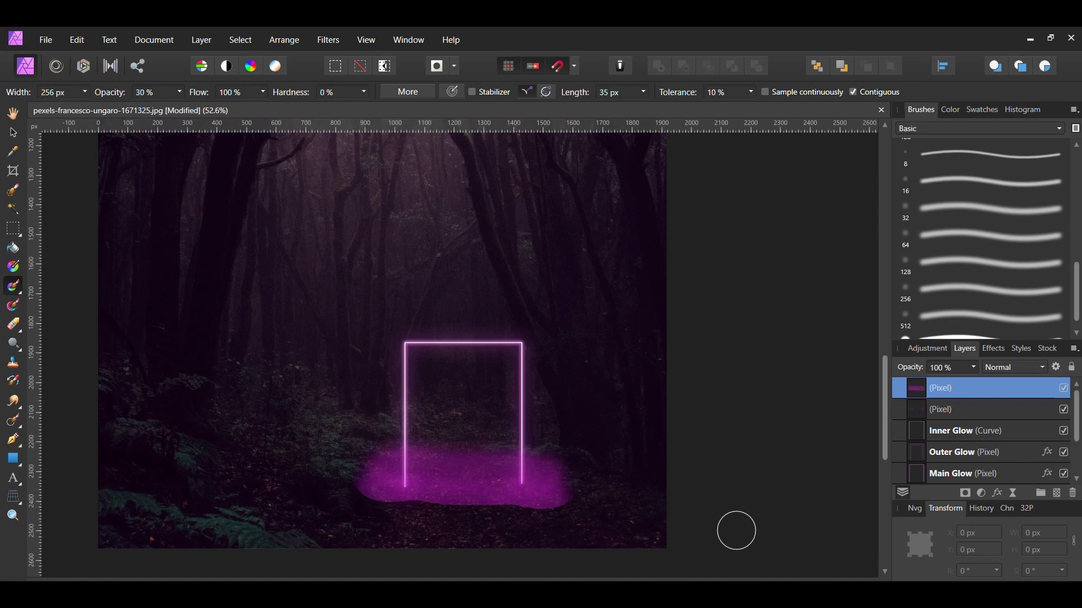
key("ctrl+z")
Apply a Gaussian Blur with a 100 px radius to the painted ground glow layer
left_click(328, 40)
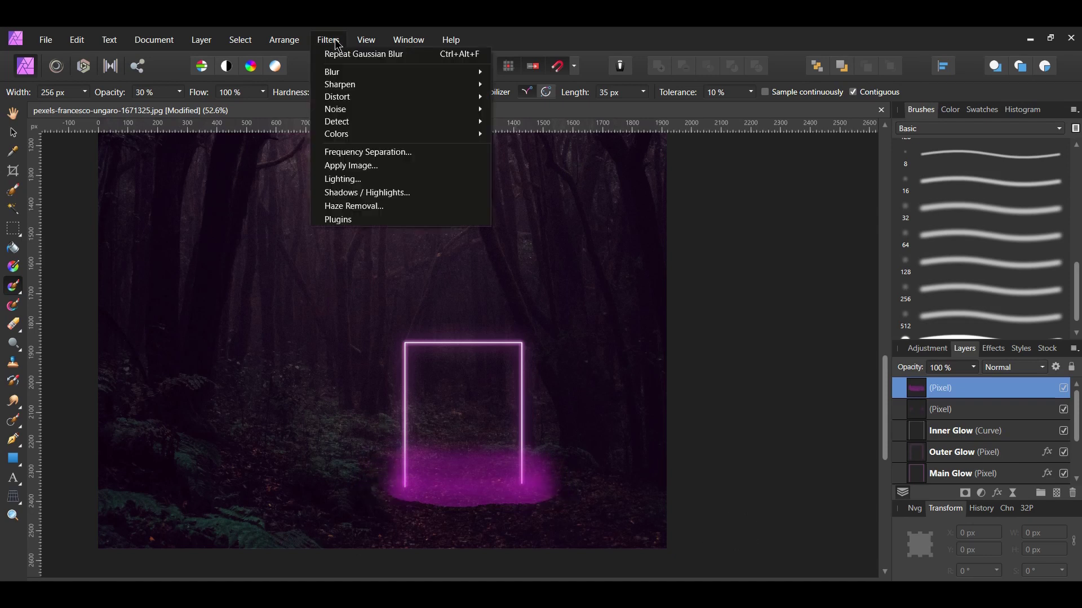
mouse_move(325, 72)
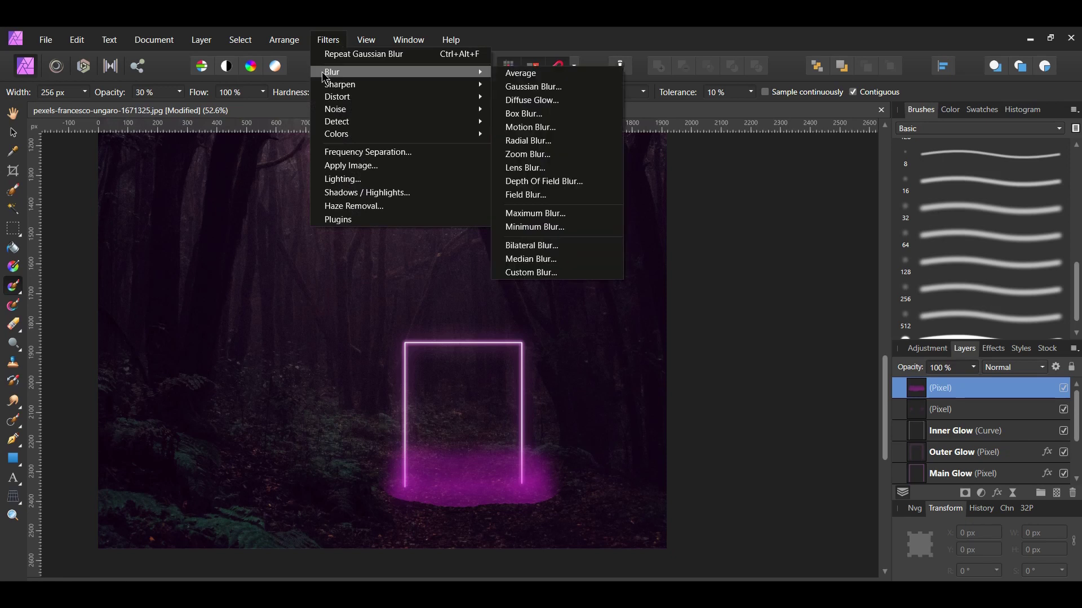
left_click(522, 88)
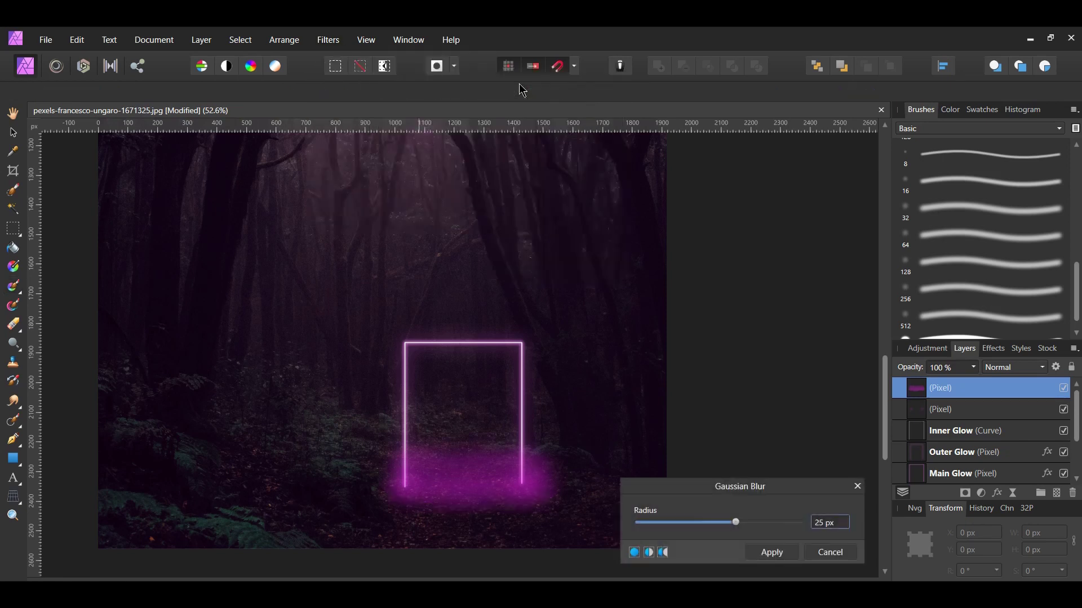
left_click(827, 522)
type("100")
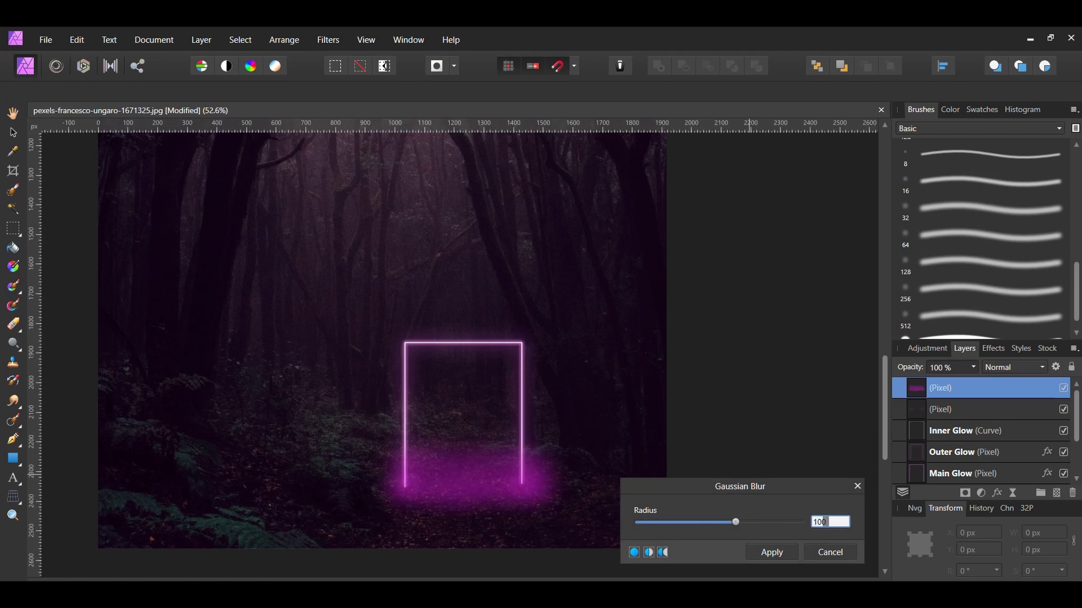
key("Return")
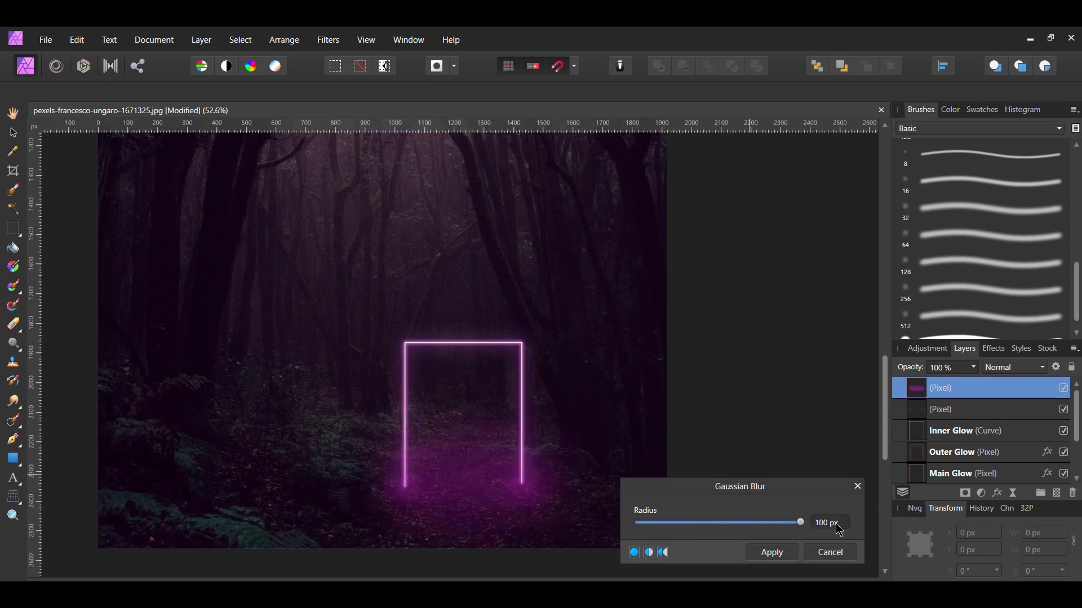
left_click(771, 554)
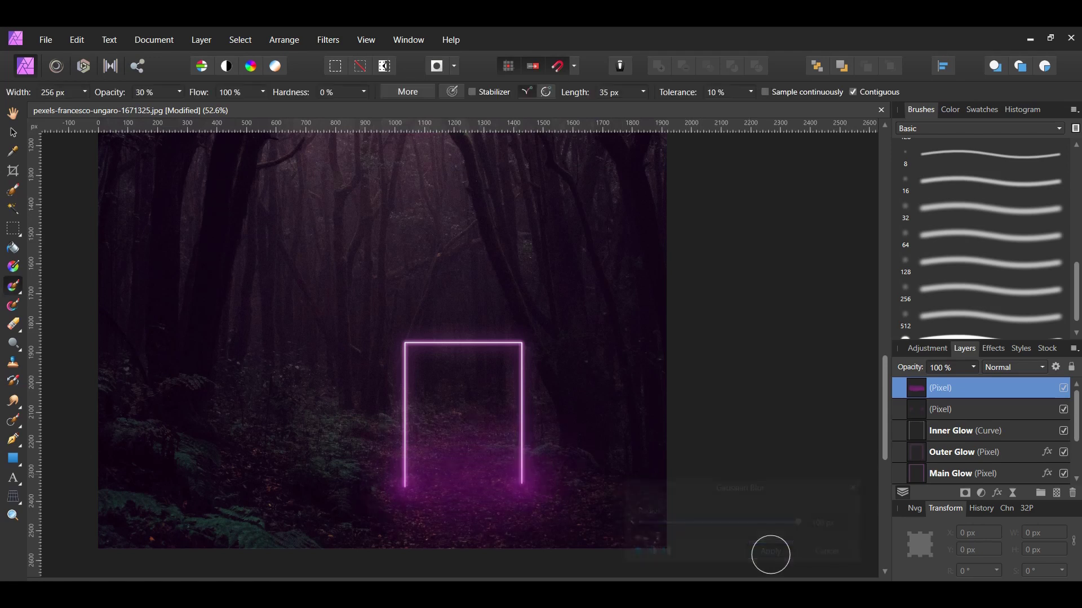
Lower the blurred ground glow layer's opacity to 70% and deselect it
key("v")
left_click(973, 368)
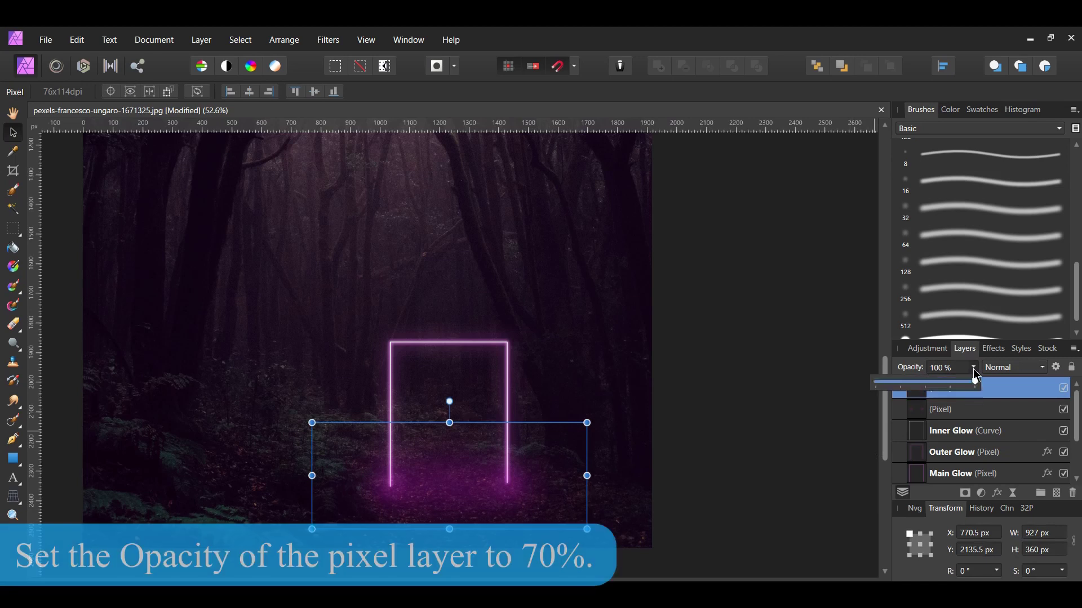
left_click_drag(974, 381, 945, 386)
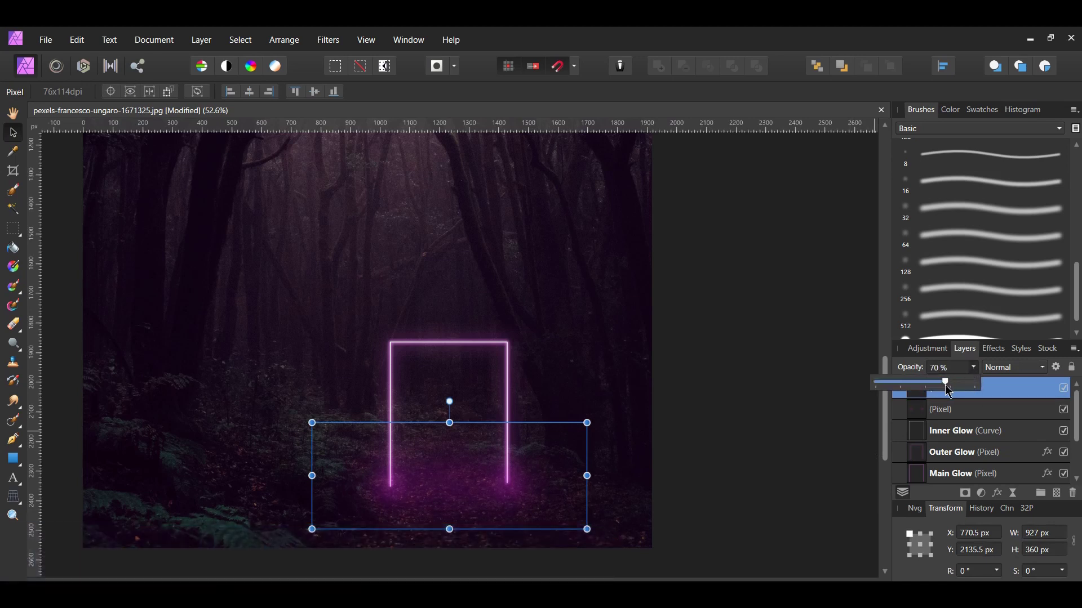
left_click(833, 409)
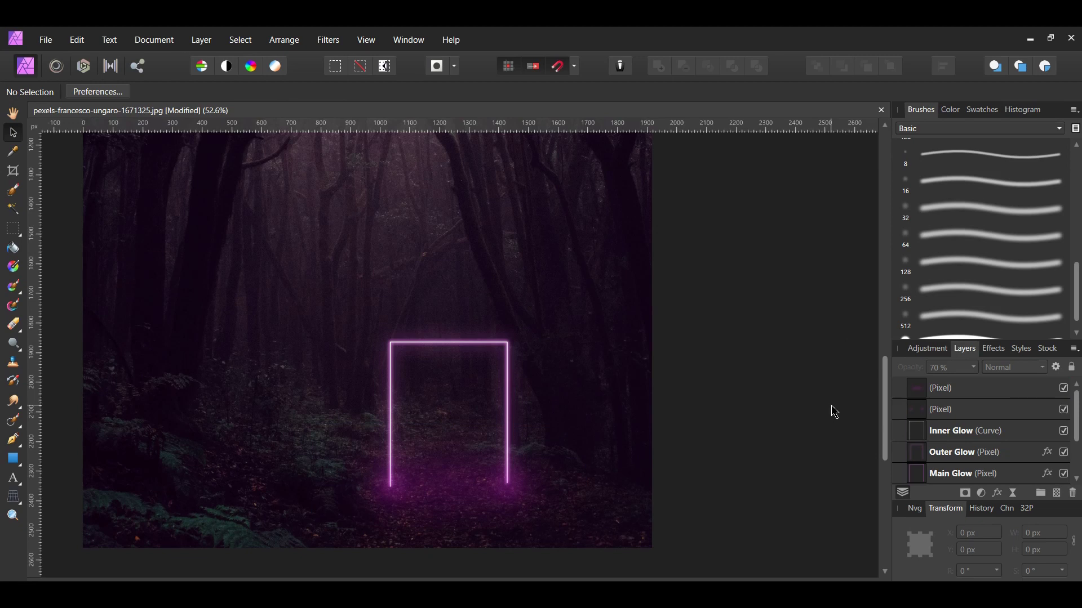
In the Lighting filter for the ground glow layer, aim the spot light at the frame: distance 45%, azimuth 89.4°, elevation 66.4°, outer cone 20.8°, inner cone 66%
left_click(961, 393)
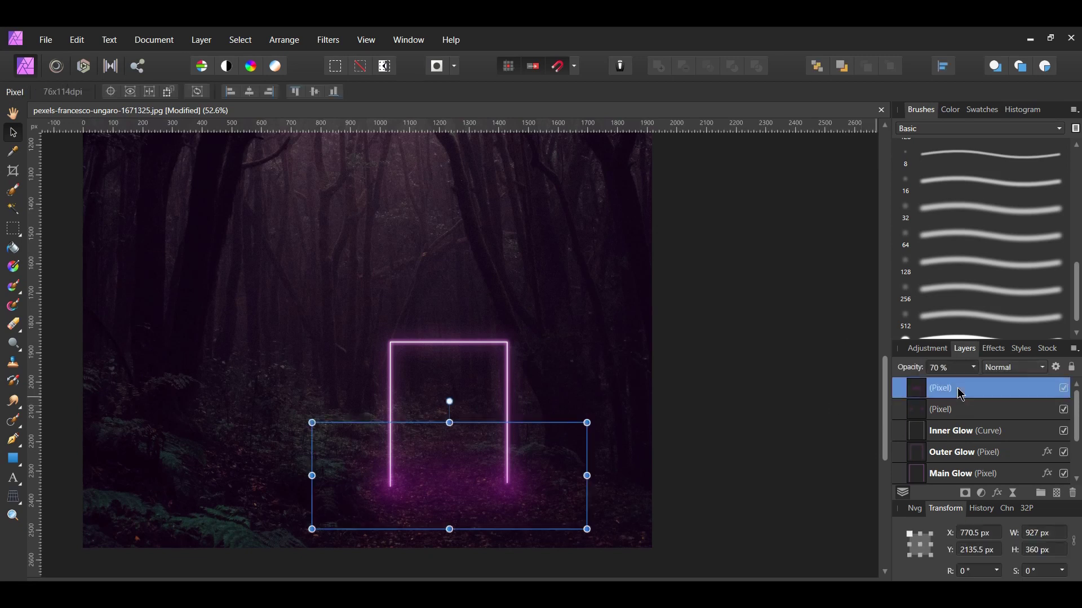
left_click(329, 40)
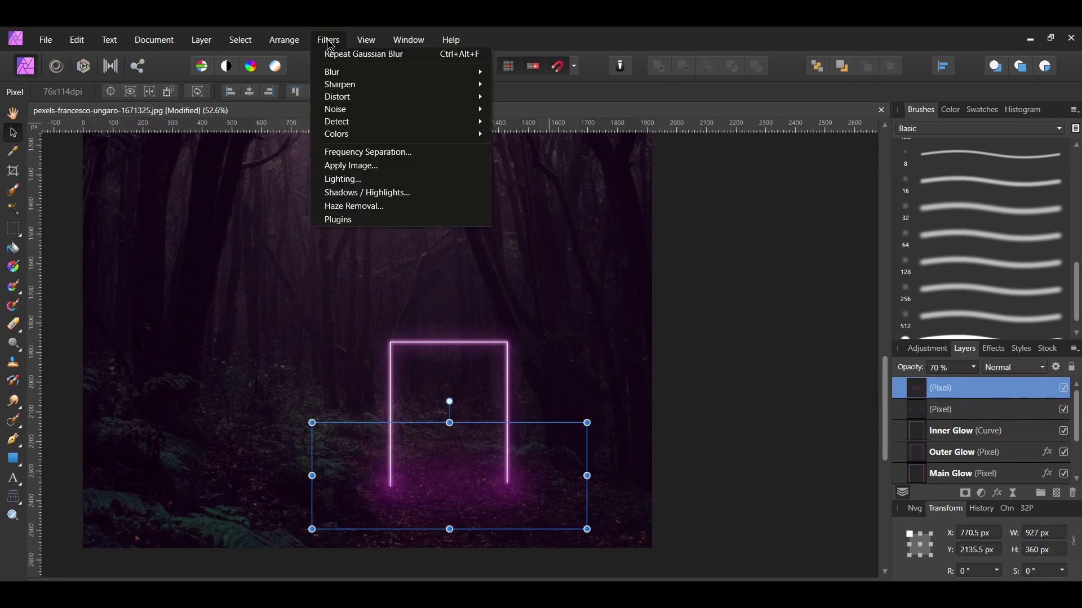
left_click(348, 179)
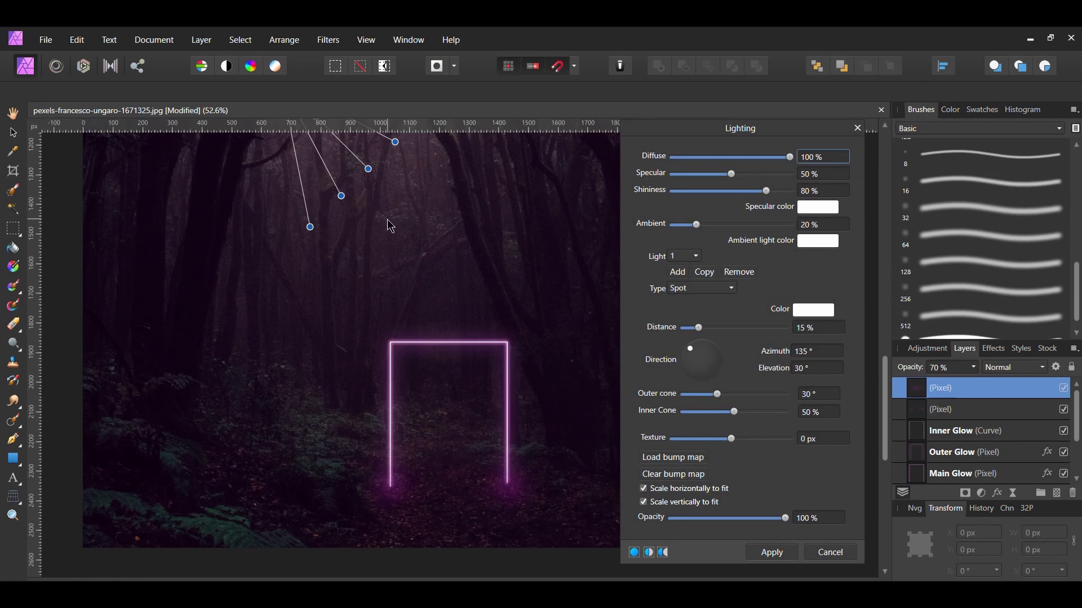
scroll(483, 283, "up", 3)
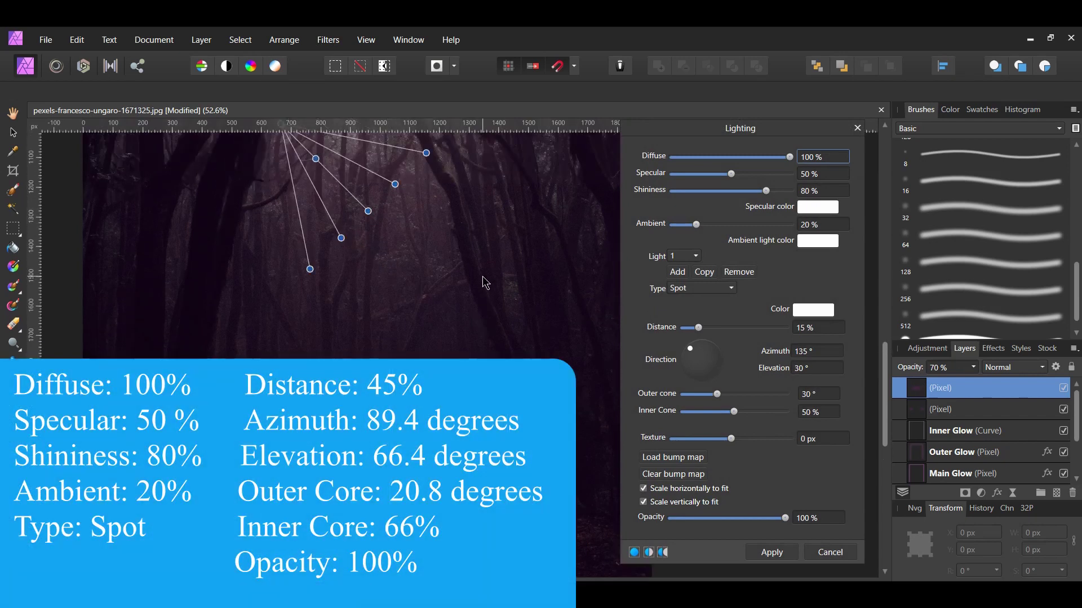
left_click_drag(281, 141, 345, 269)
left_click(817, 327)
type("45")
key("Return")
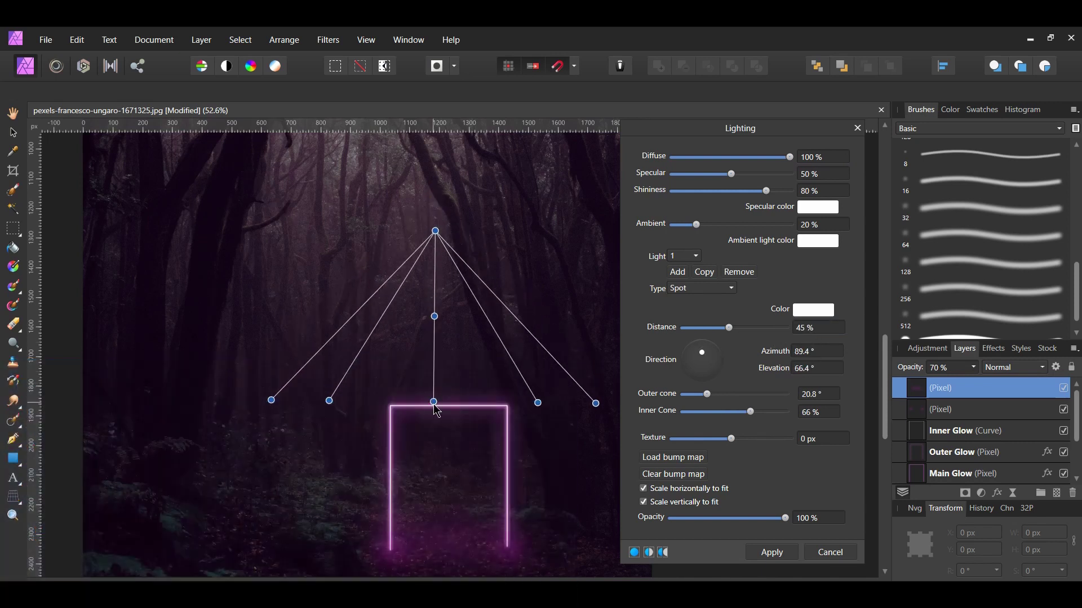
Center the spot light above the frame with azimuth about 89.7° and elevation about 70.9°, and apply the Lighting filter
left_click_drag(434, 405, 446, 433)
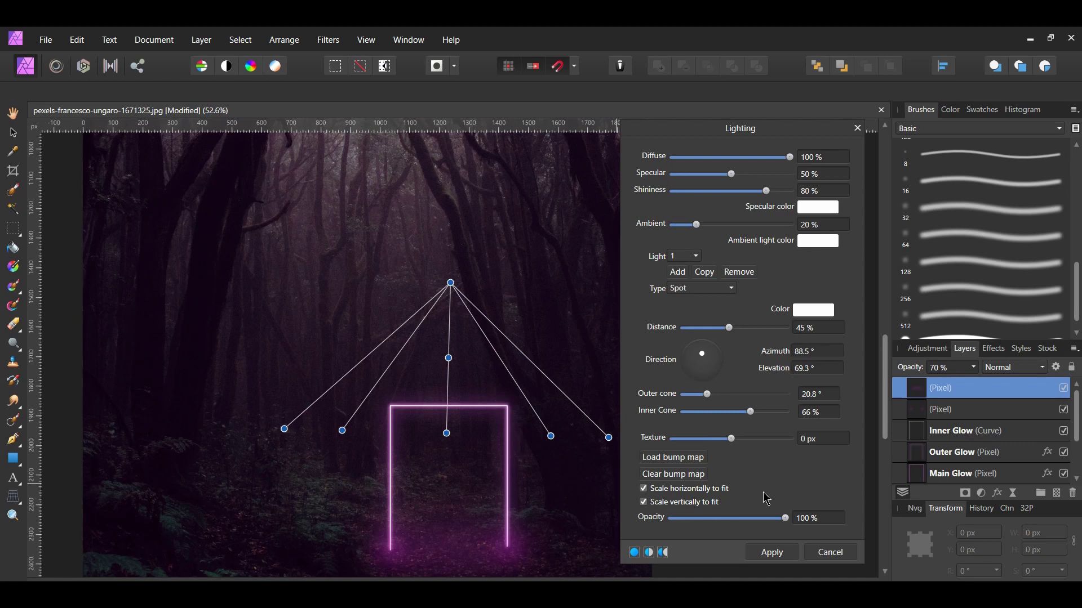
scroll(563, 440, "down", 1)
mouse_move(447, 412)
left_mouse_down()
mouse_move(437, 381)
mouse_move(450, 405)
left_mouse_up()
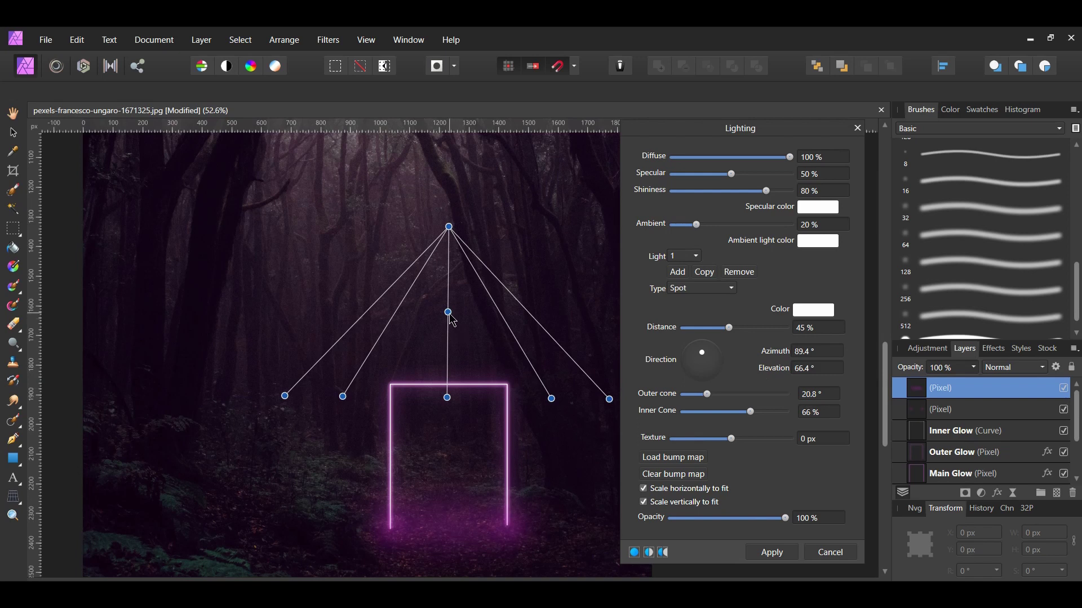
left_click_drag(449, 315, 451, 332)
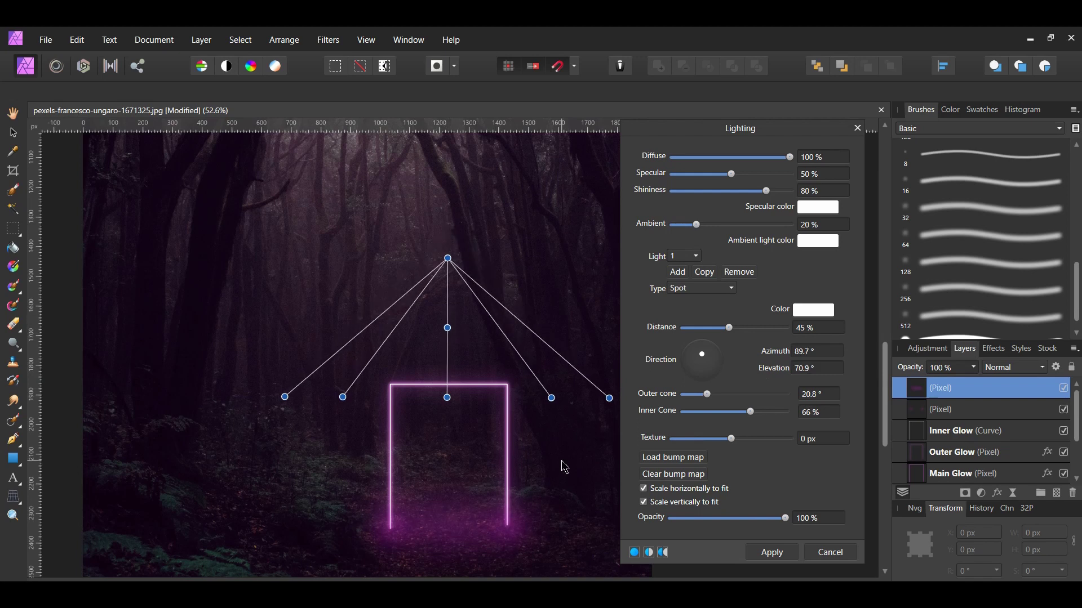
left_click(782, 558)
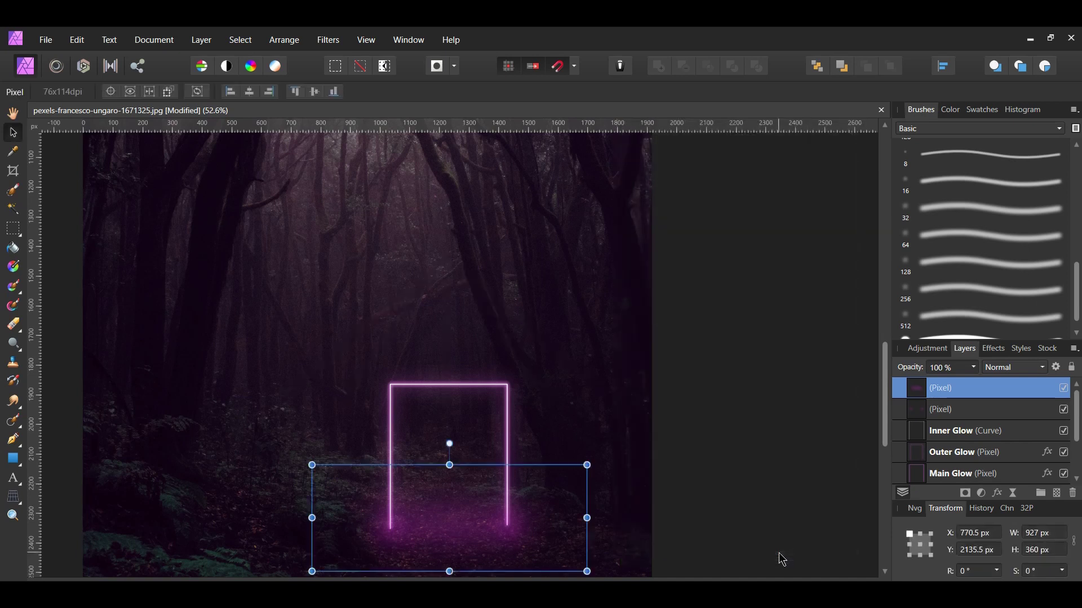
Set the opacity of the lit ground glow layer to 70%
left_click(951, 367)
type("70")
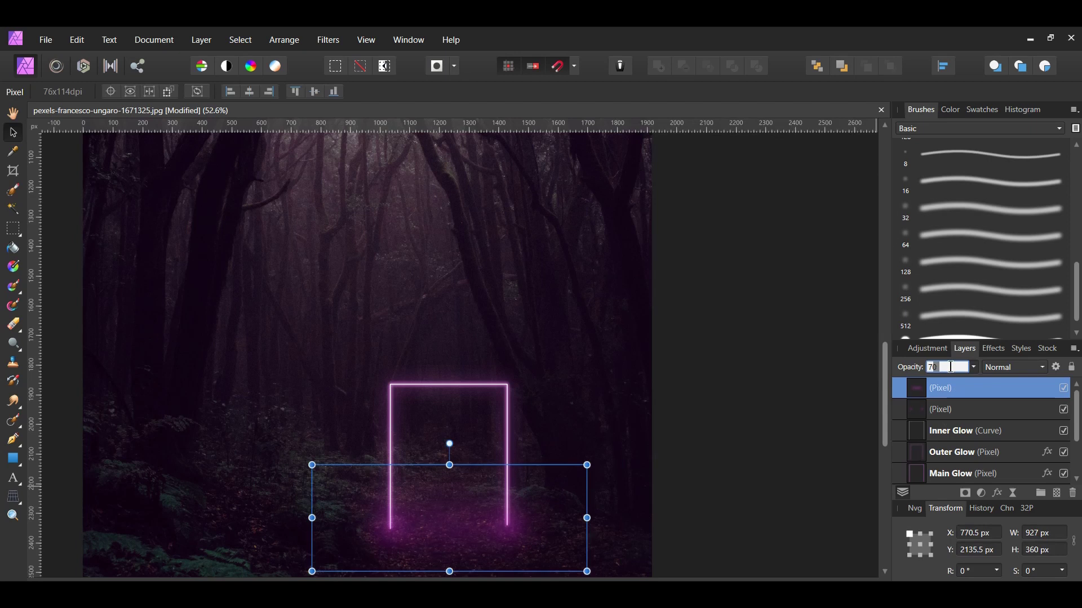
key("Return")
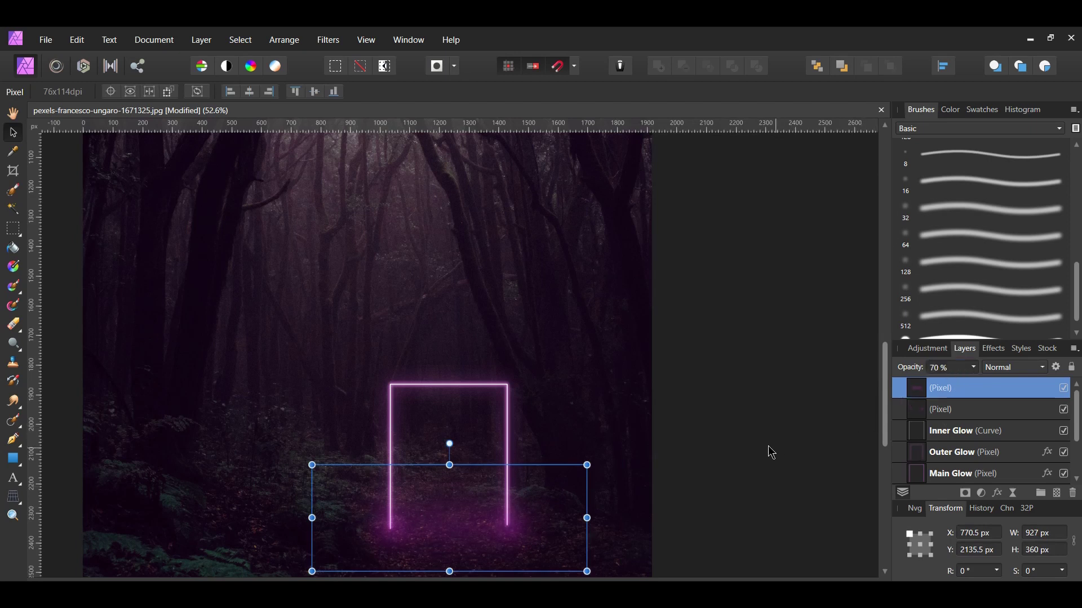
Compare the whole image before and after by hiding and reshowing all layers above the Background
left_click(761, 444)
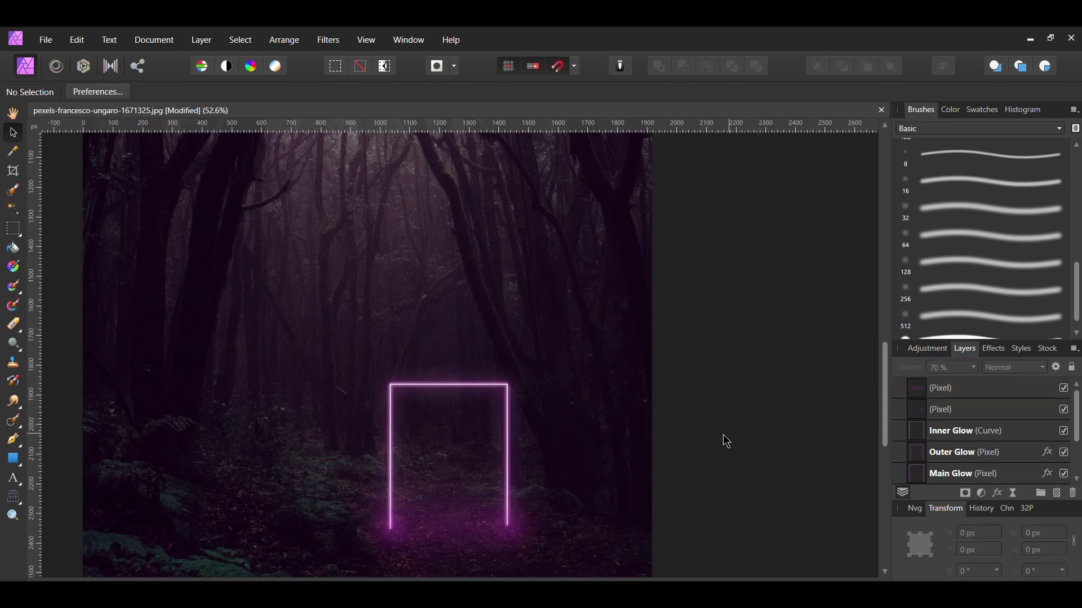
key("ctrl+0")
left_click(971, 389)
scroll(981, 400, "down", 2)
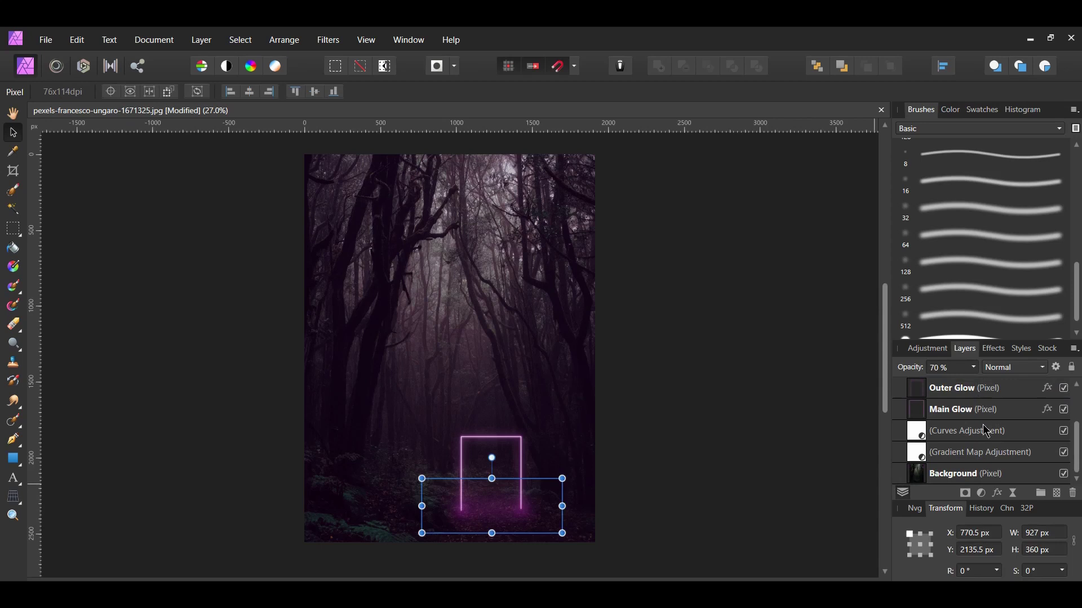
left_click(987, 456, "shift")
scroll(1014, 446, "up", 2)
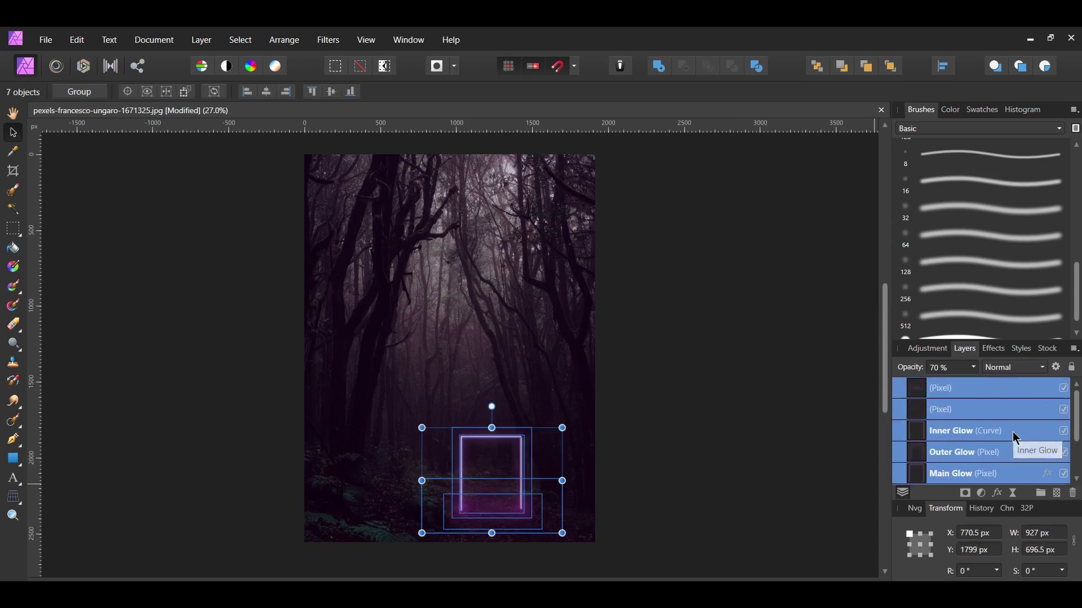
left_click(1064, 394)
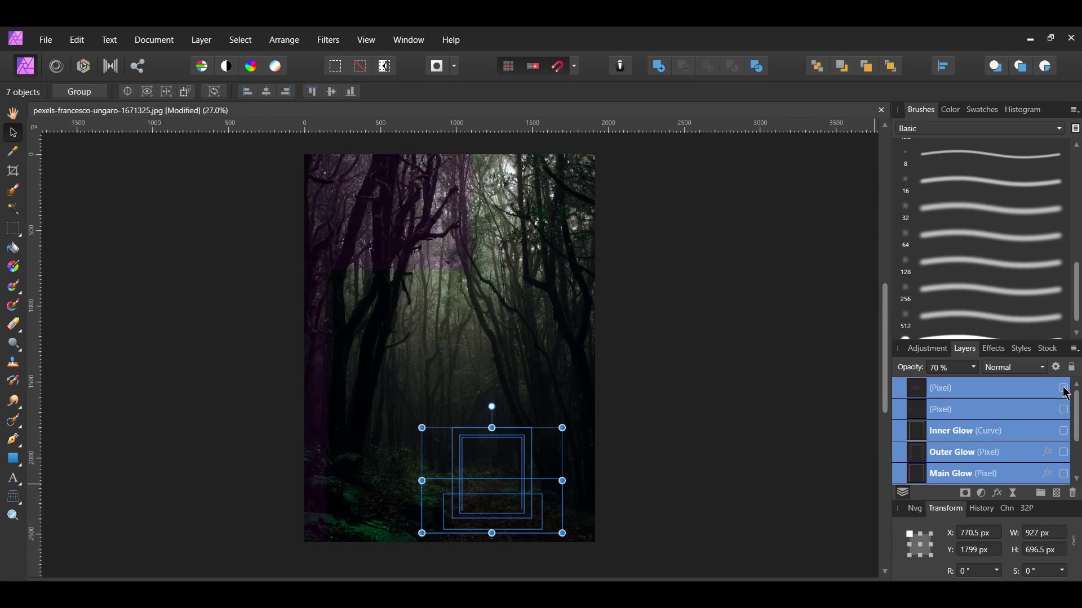
left_click(1064, 389)
left_click(809, 411)
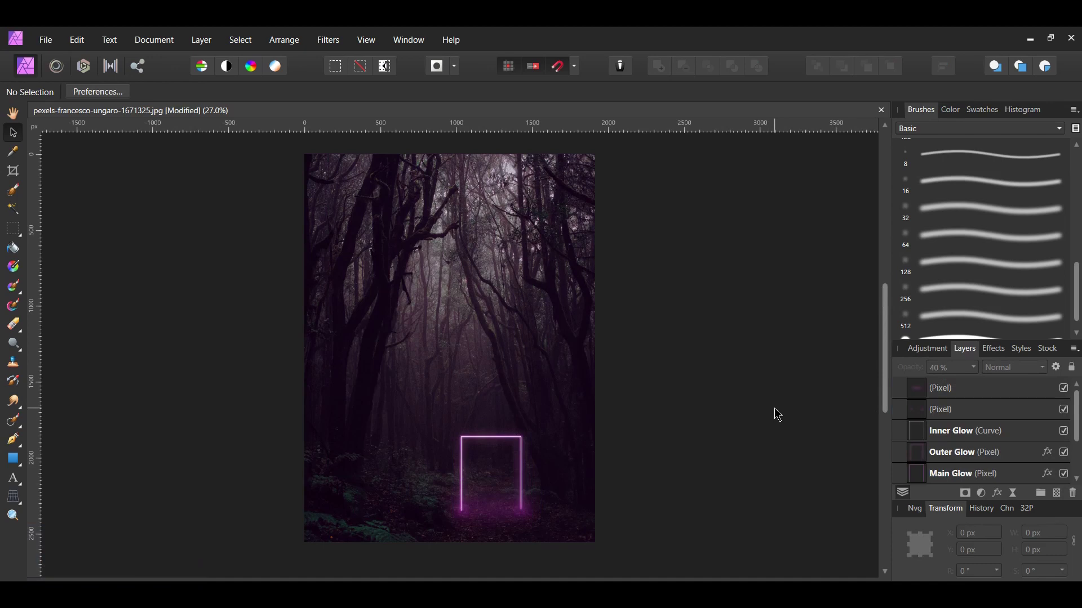
Group the two ground glow layers with the Inner, Outer and Main Glow layers and name the group Glows
left_click(952, 390)
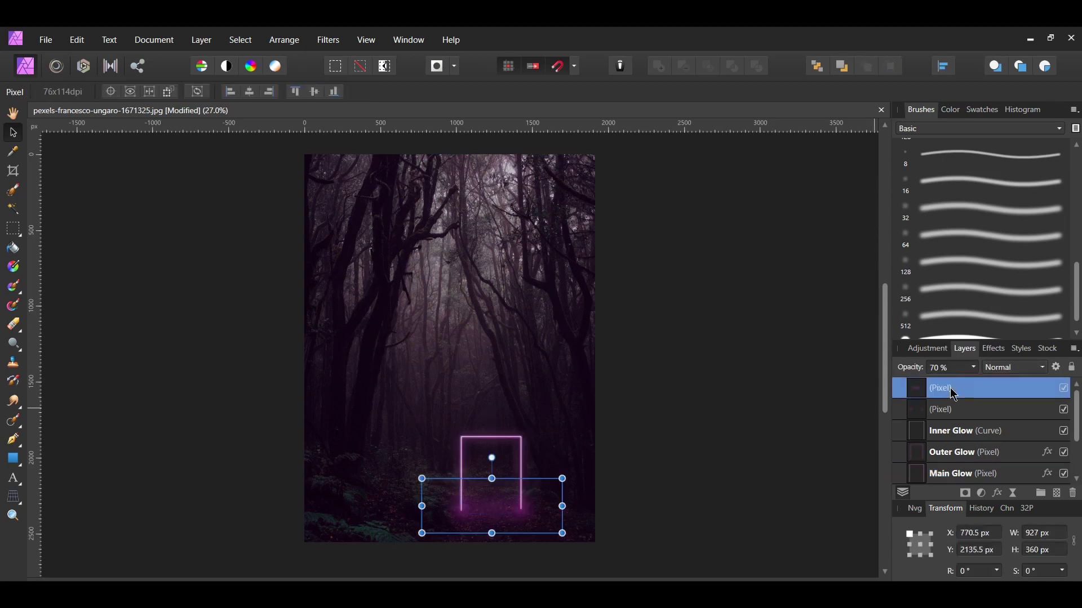
left_click(952, 475, "shift")
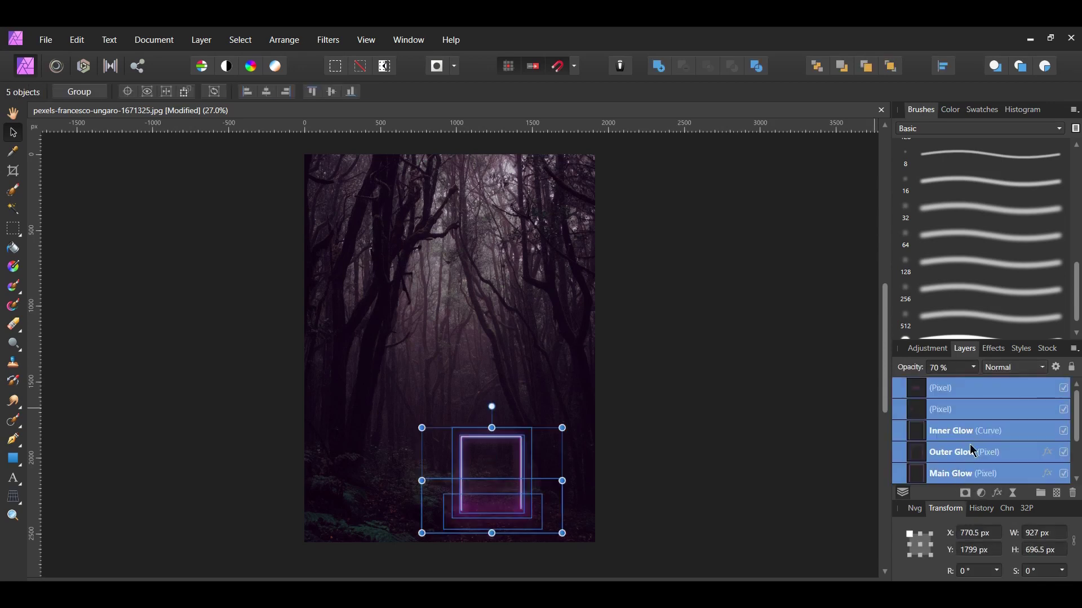
scroll(971, 453, "down", 2)
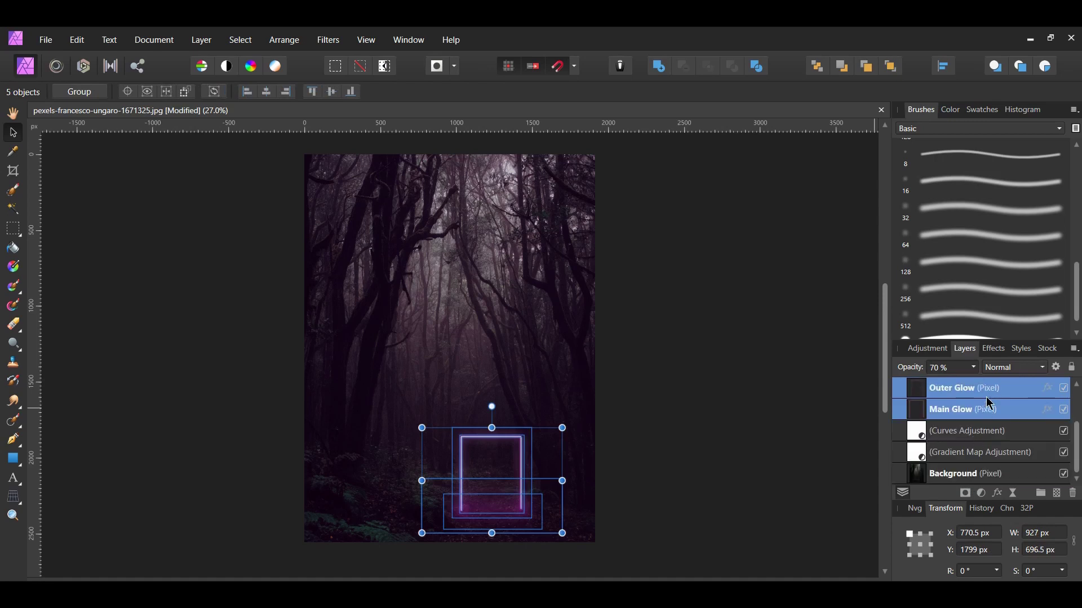
key("ctrl+g")
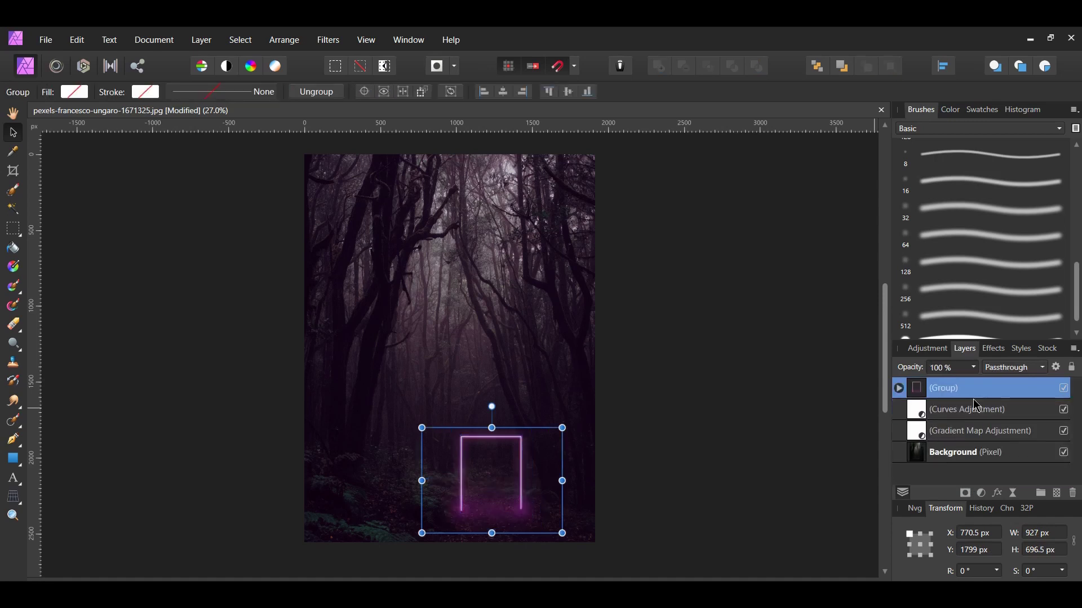
double_click(954, 388)
type("Glows")
key("Return")
key("ctrl+d")
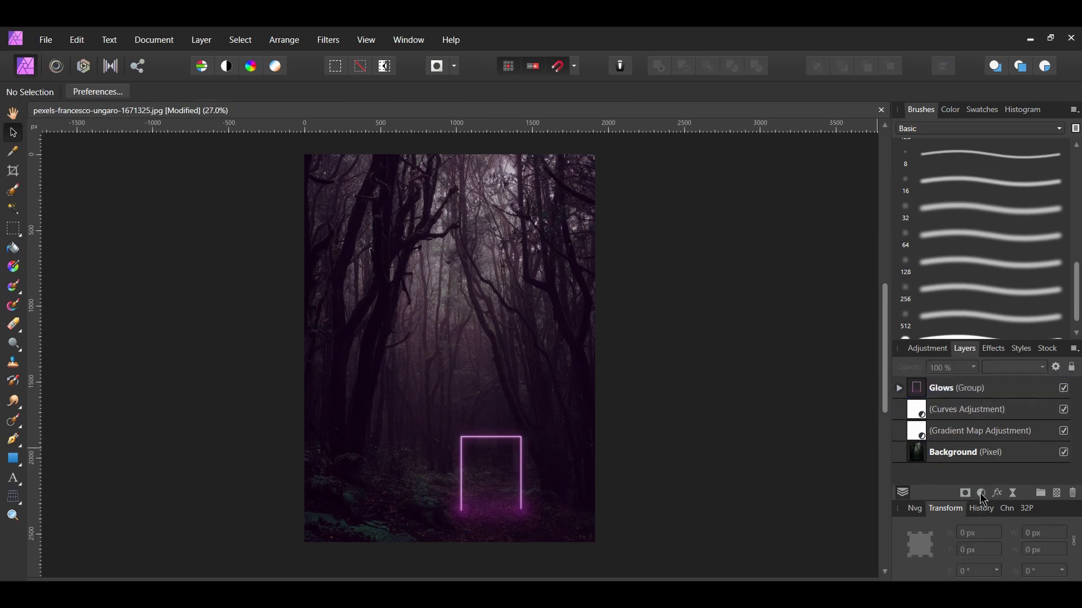
Try an HSL adjustment with a hue shift of -180° over the whole image, and delete that adjustment layer
left_click(982, 494)
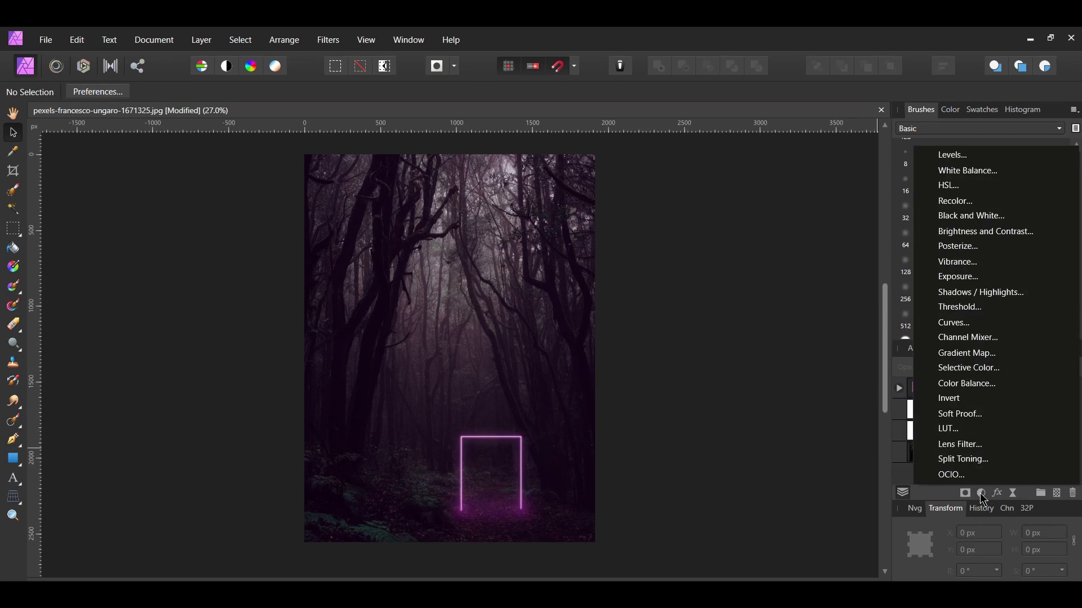
left_click(1032, 186)
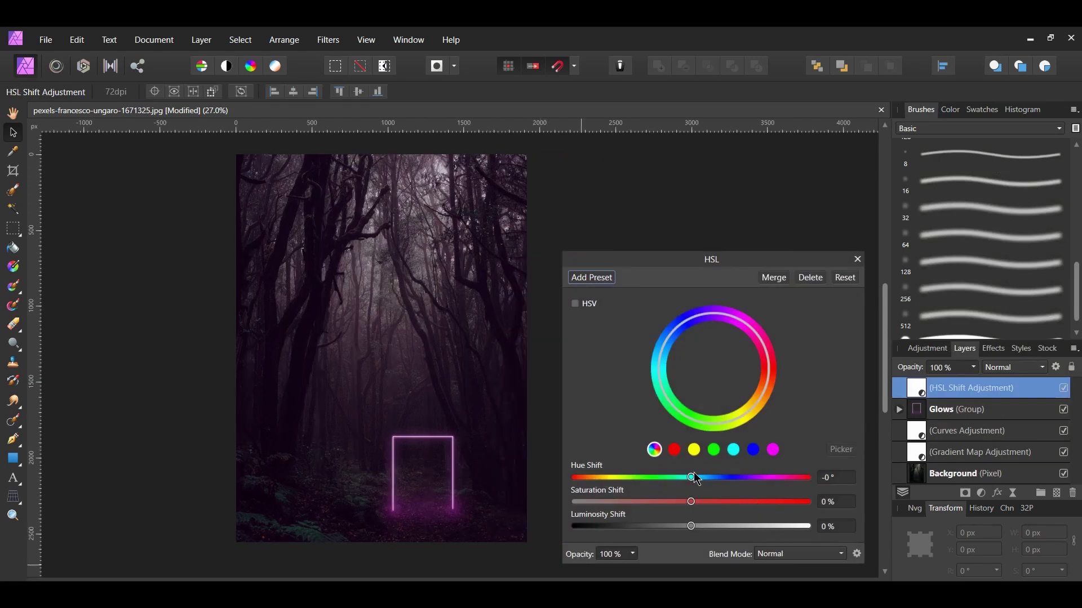
left_click_drag(692, 477, 586, 477)
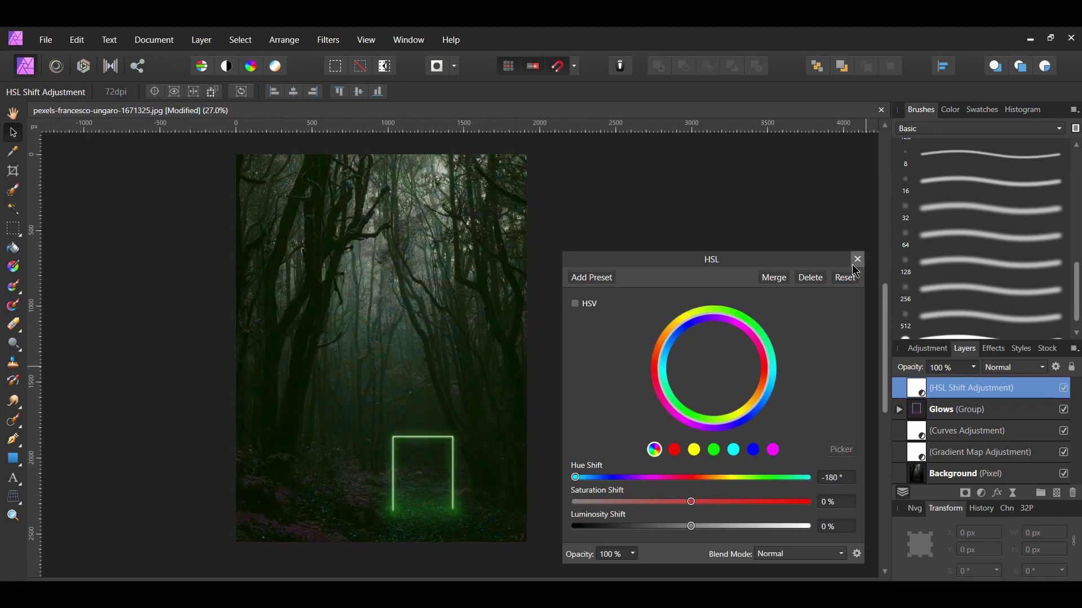
left_click(857, 260)
left_click_drag(908, 393, 1074, 494)
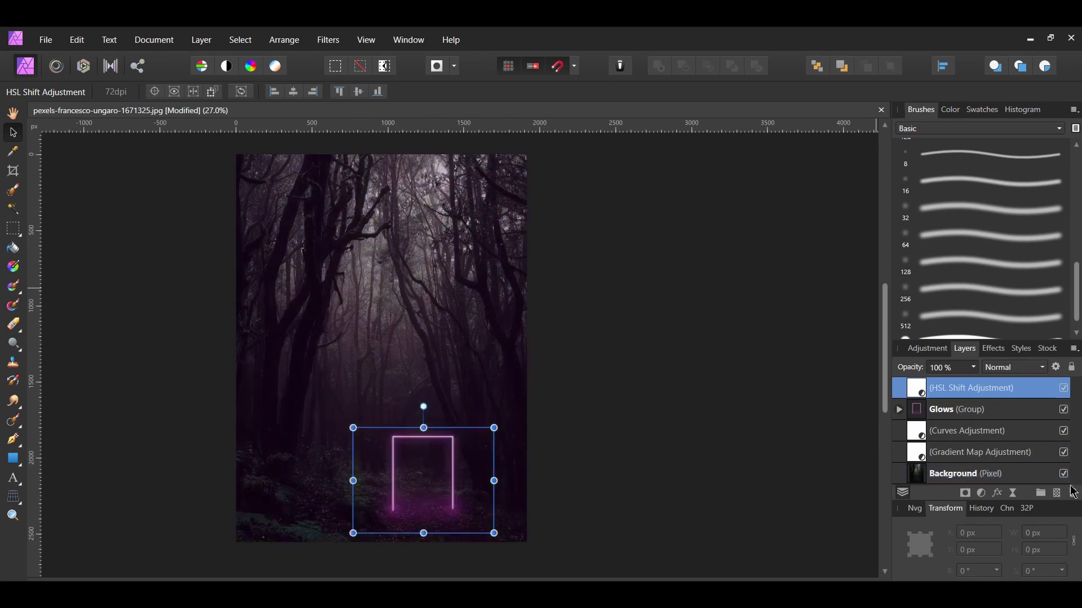
left_click(771, 341)
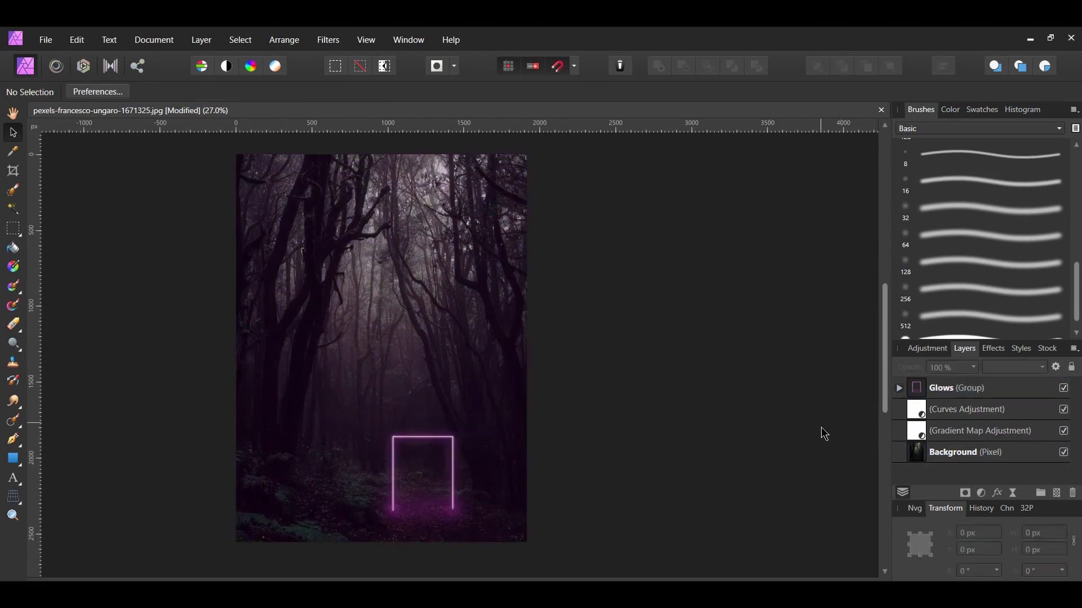